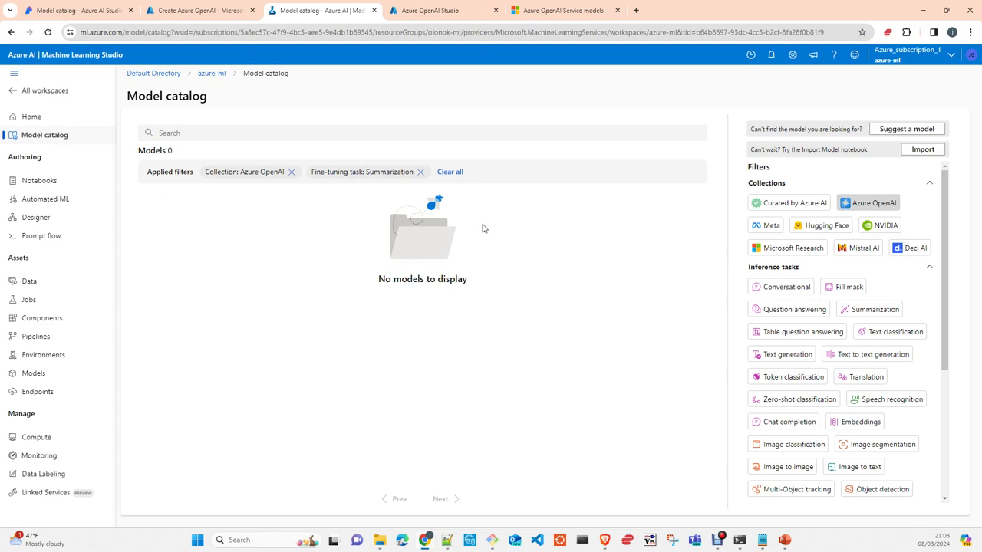
Step: Open the home page of the azure-ml workspace, and view the Azure OpenAI Studio welcome page
{"action": "left_click", "coordinate": [212, 73]}
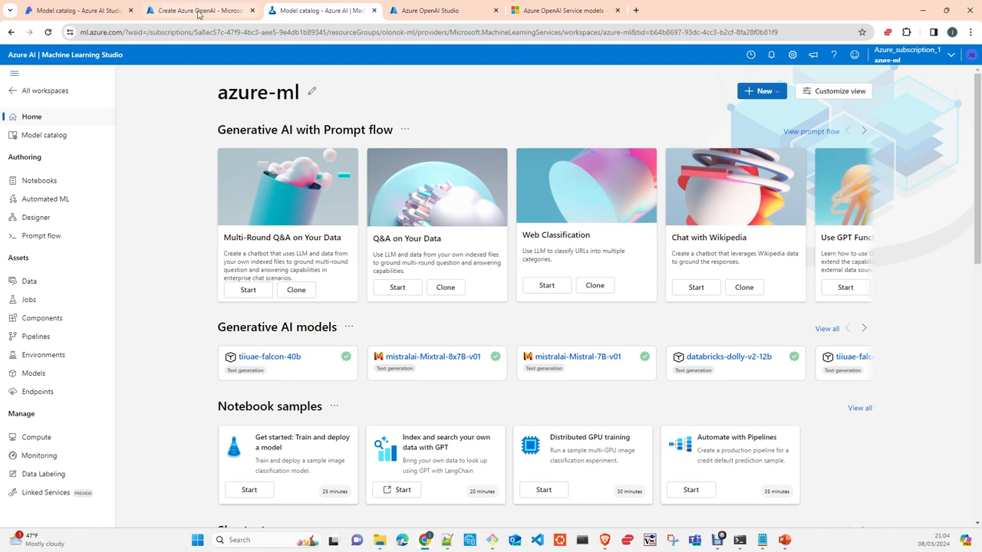
{"action": "left_click", "coordinate": [440, 16]}
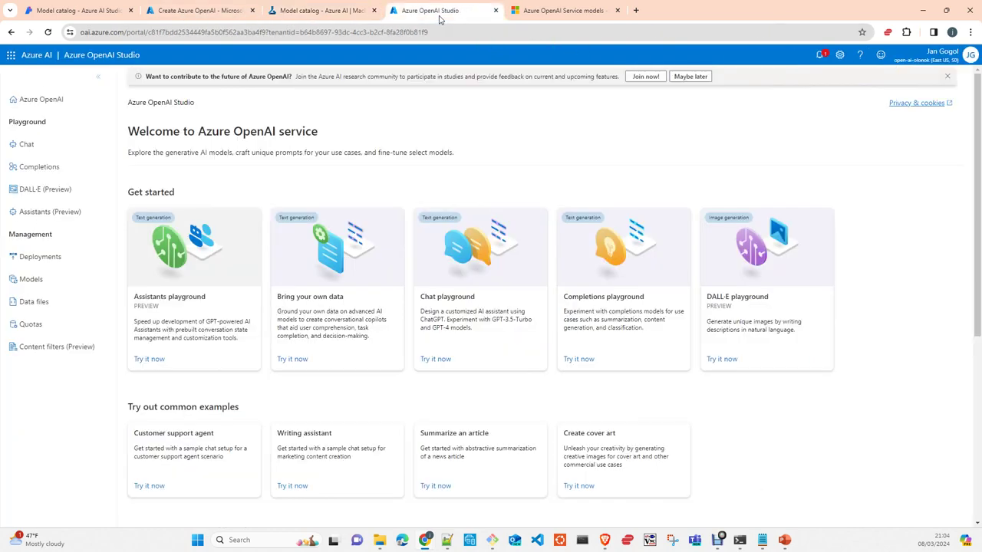
Step: From the Azure portal home, search the marketplace for azure openai and open the creation form for the Azure OpenAI service
{"action": "left_click", "coordinate": [197, 19]}
{"action": "left_click", "coordinate": [19, 74]}
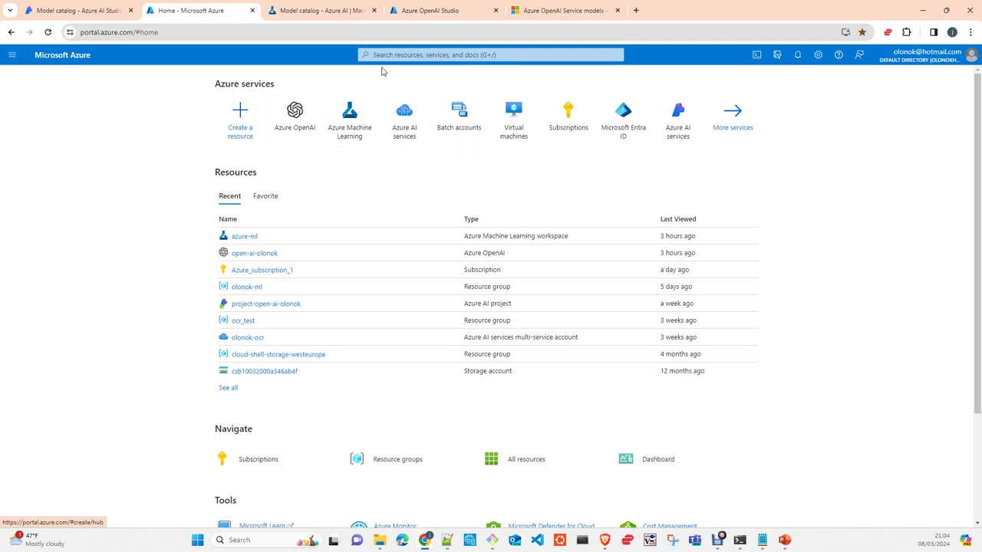
{"action": "left_click", "coordinate": [243, 125]}
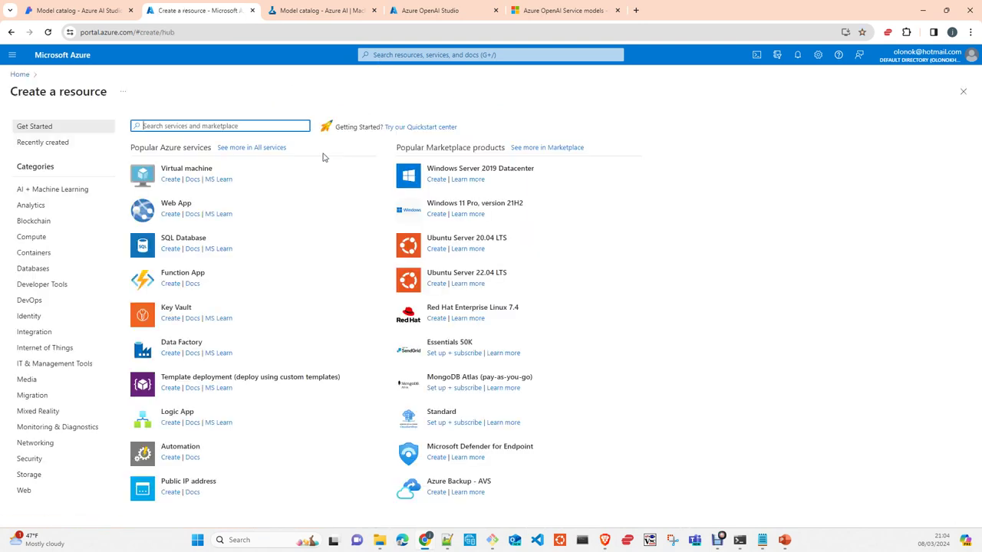
{"action": "type", "text": "azure ope"}
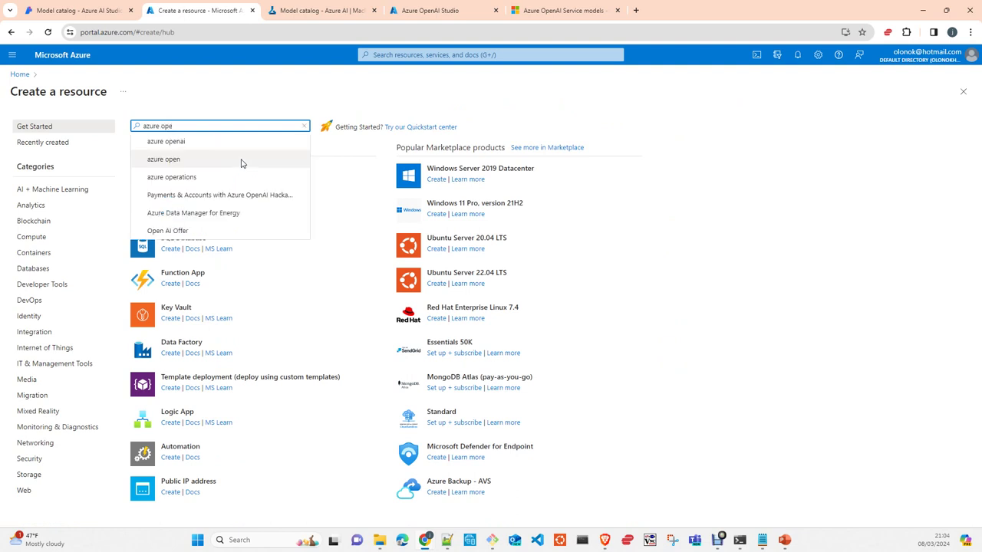
{"action": "left_click", "coordinate": [225, 143]}
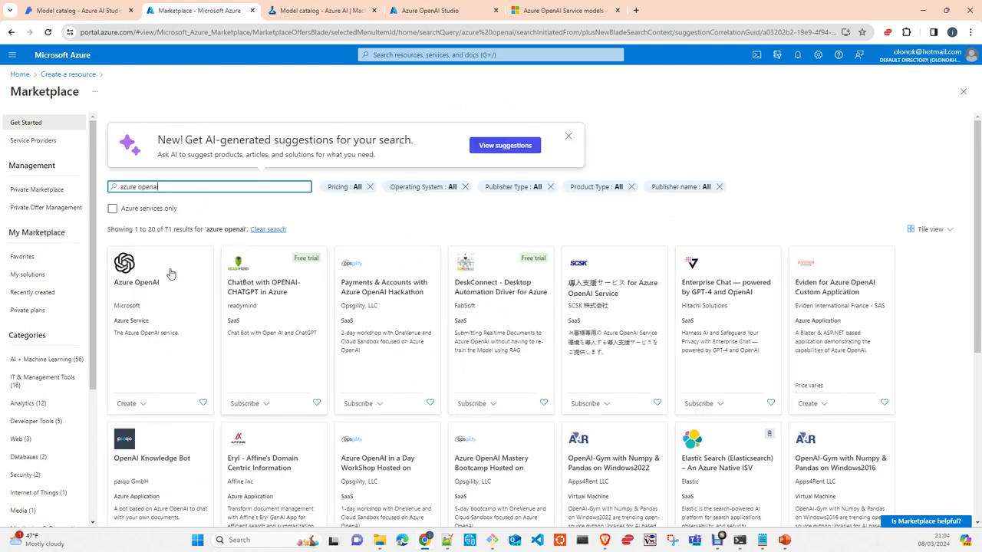
{"action": "left_click", "coordinate": [134, 276]}
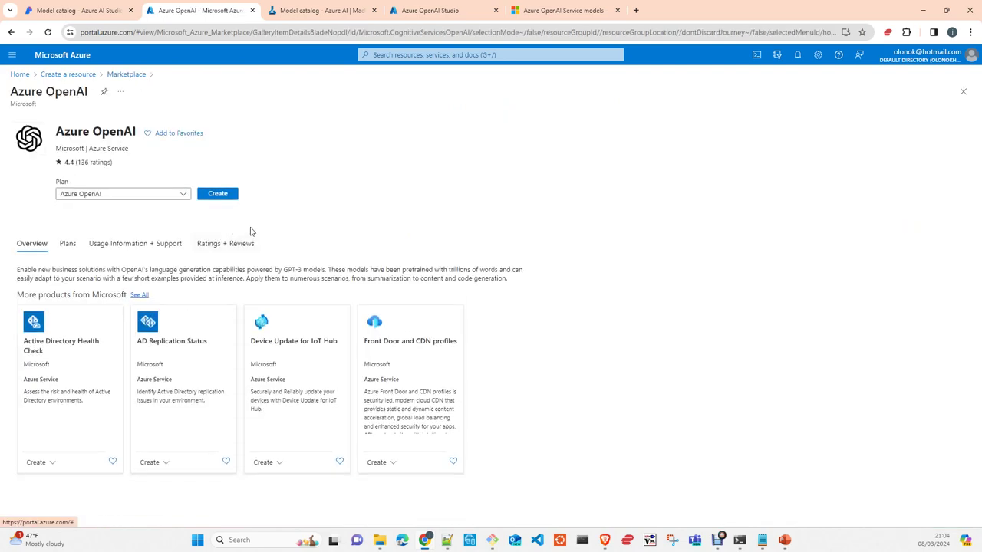
{"action": "left_click", "coordinate": [218, 194]}
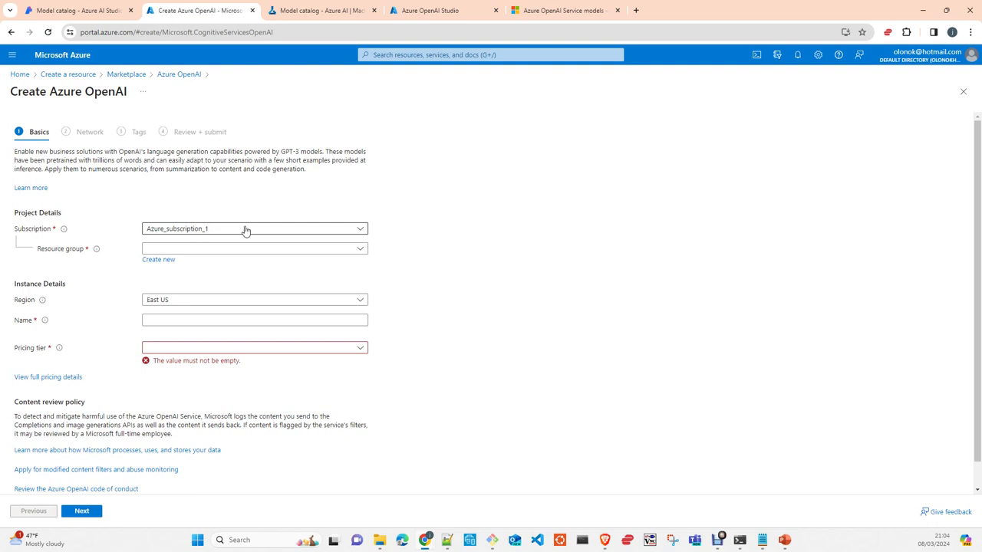
Step: View the region options for the new resource and examine the documentation's regional availability tables, from the Whisper models back to GPT-4
{"action": "left_click", "coordinate": [179, 250]}
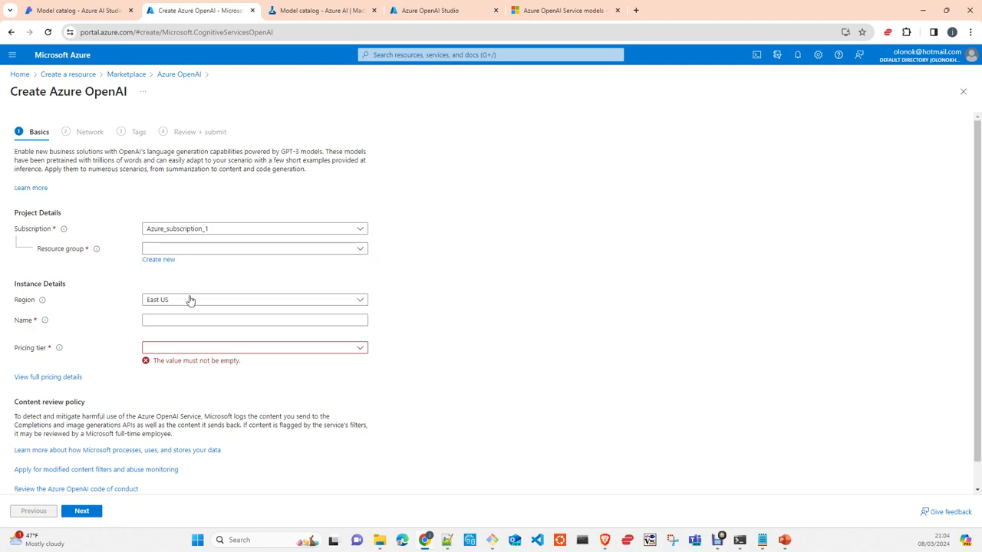
{"action": "left_click", "coordinate": [189, 300]}
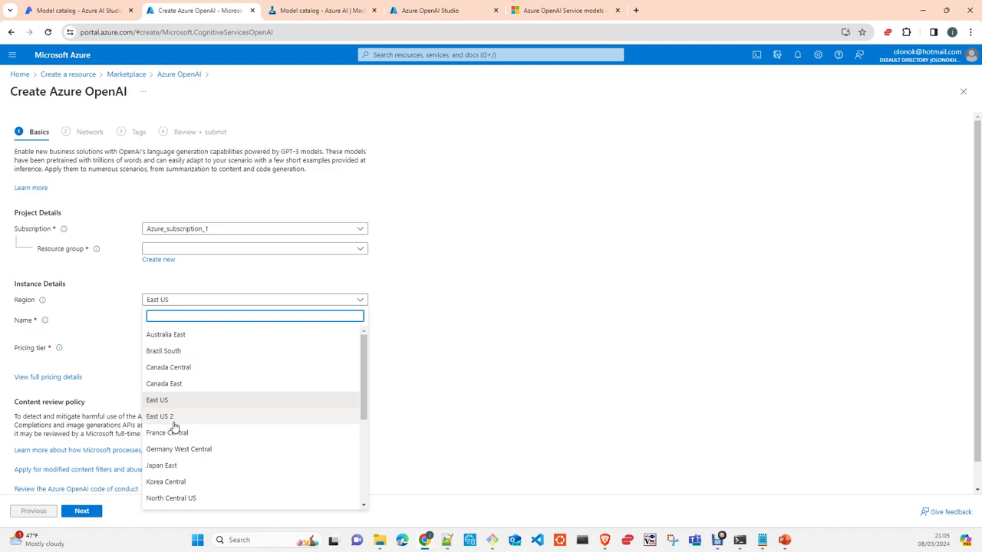
{"action": "left_click", "coordinate": [544, 10]}
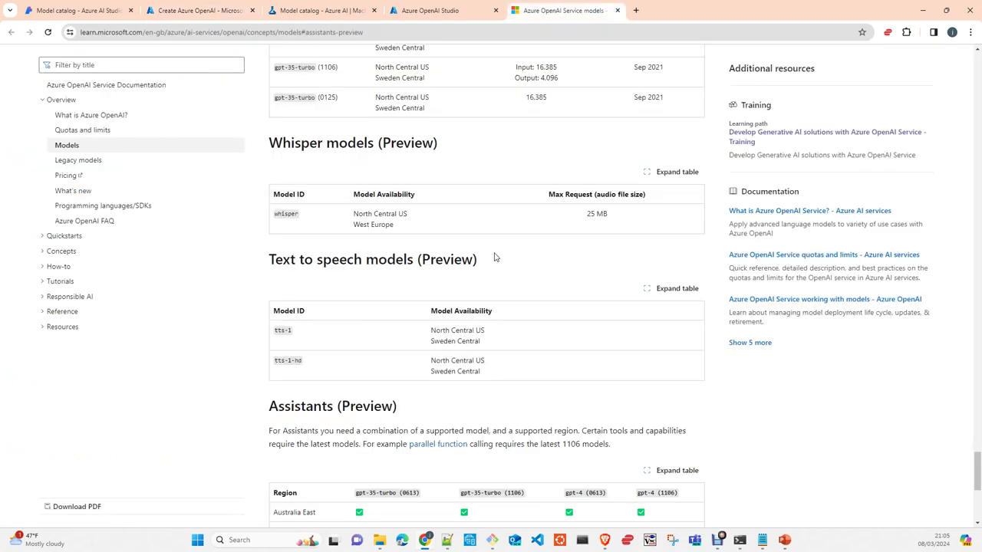
{"action": "scroll", "coordinate": [493, 338], "scroll_direction": "up", "scroll_amount": 10}
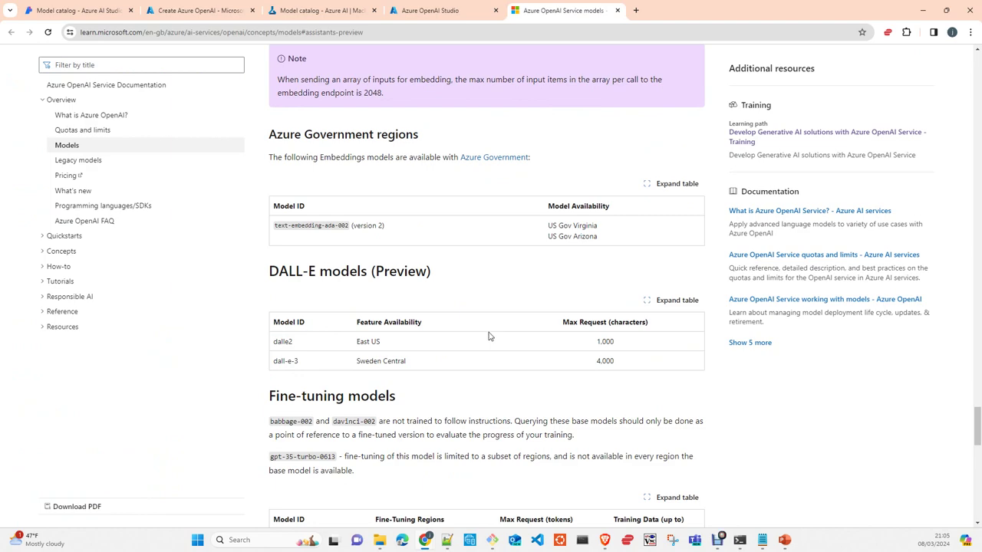
{"action": "scroll", "coordinate": [489, 337], "scroll_direction": "up", "scroll_amount": 6}
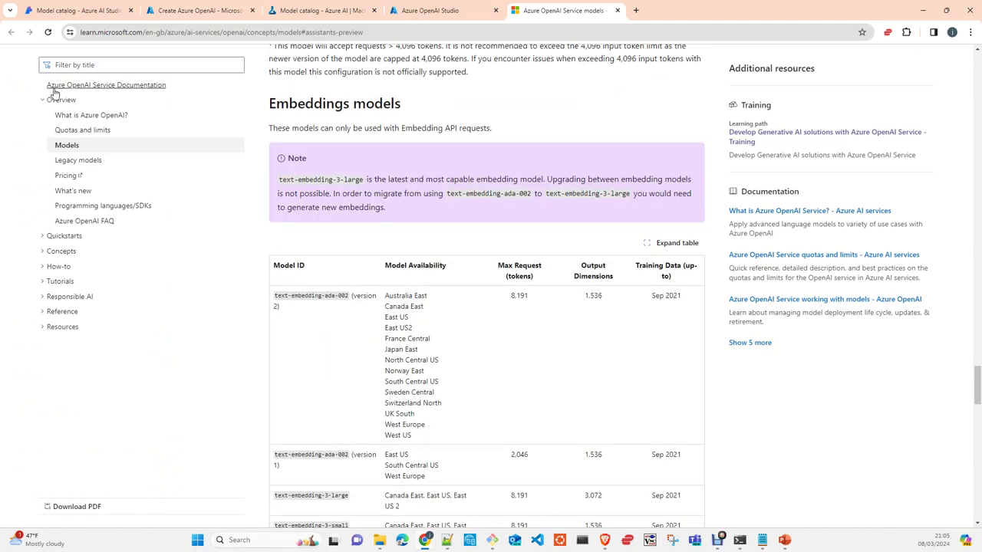
{"action": "scroll", "coordinate": [418, 359], "scroll_direction": "up", "scroll_amount": 4}
{"action": "scroll", "coordinate": [418, 359], "scroll_direction": "up", "scroll_amount": 6}
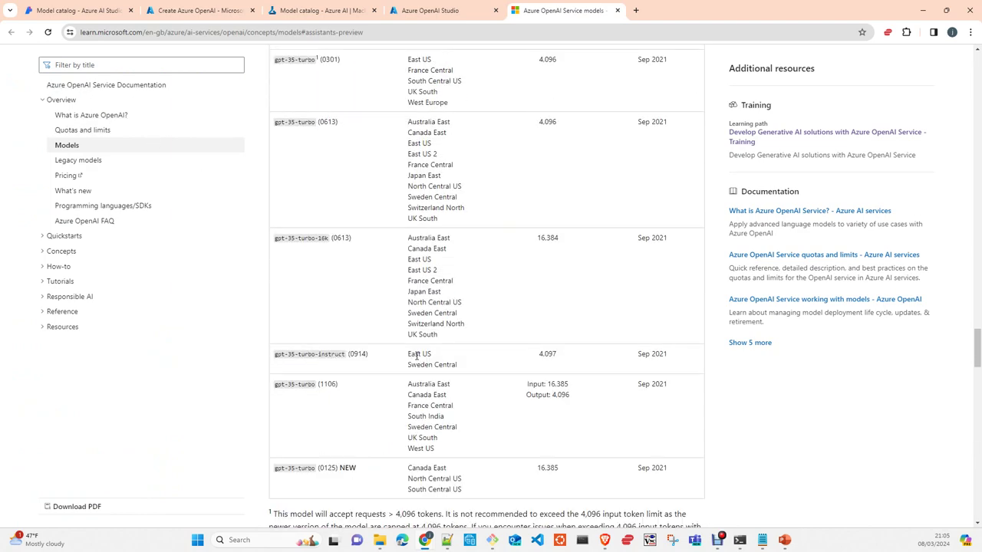
{"action": "scroll", "coordinate": [419, 359], "scroll_direction": "up", "scroll_amount": 4}
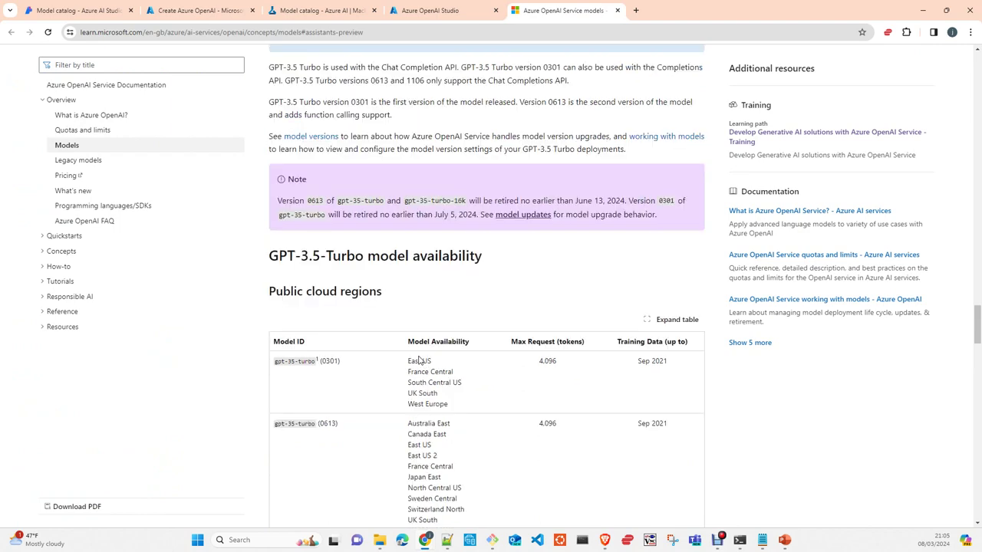
{"action": "scroll", "coordinate": [419, 361], "scroll_direction": "up", "scroll_amount": 1}
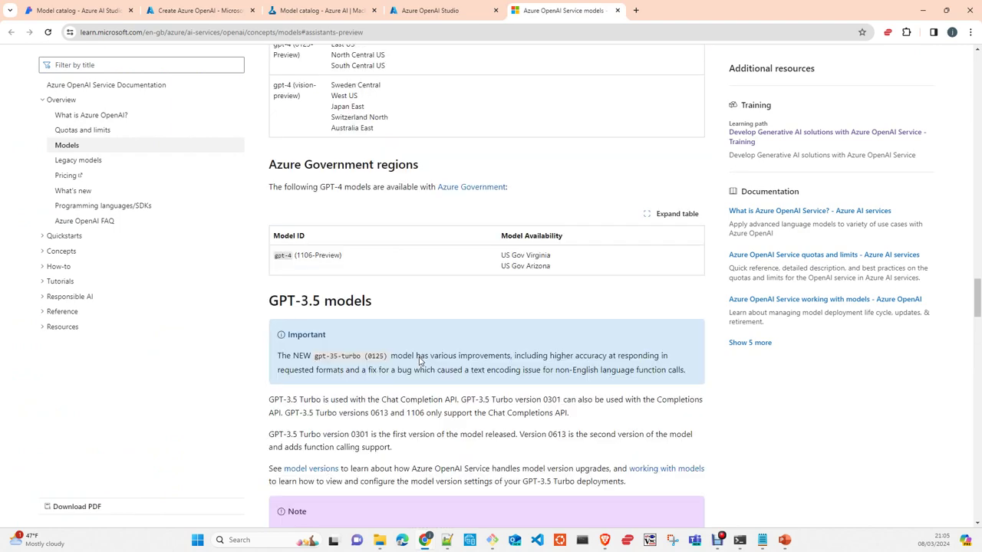
{"action": "scroll", "coordinate": [419, 360], "scroll_direction": "up", "scroll_amount": 4}
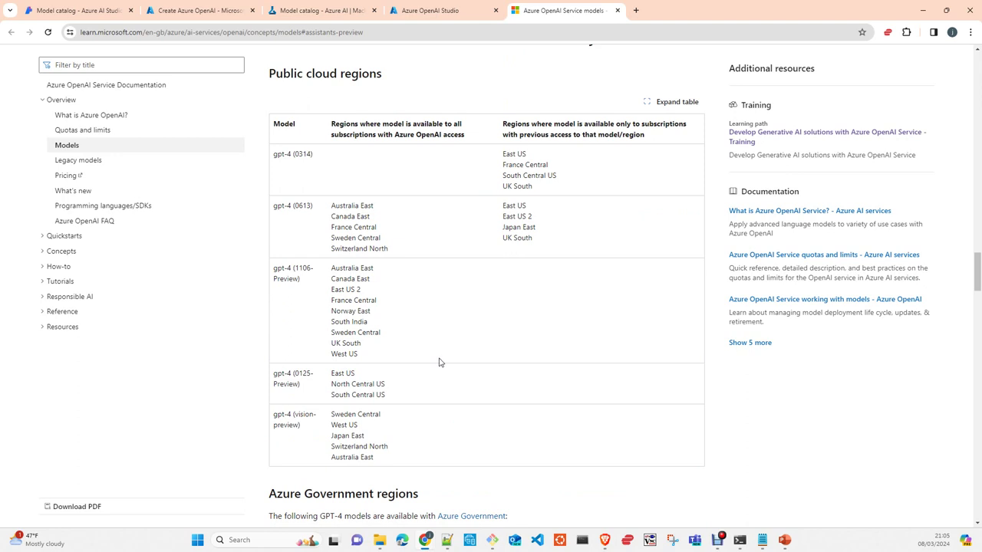
Step: Return to the Azure OpenAI creation form and view the available pricing tiers
{"action": "left_click", "coordinate": [202, 15]}
{"action": "left_click", "coordinate": [473, 428]}
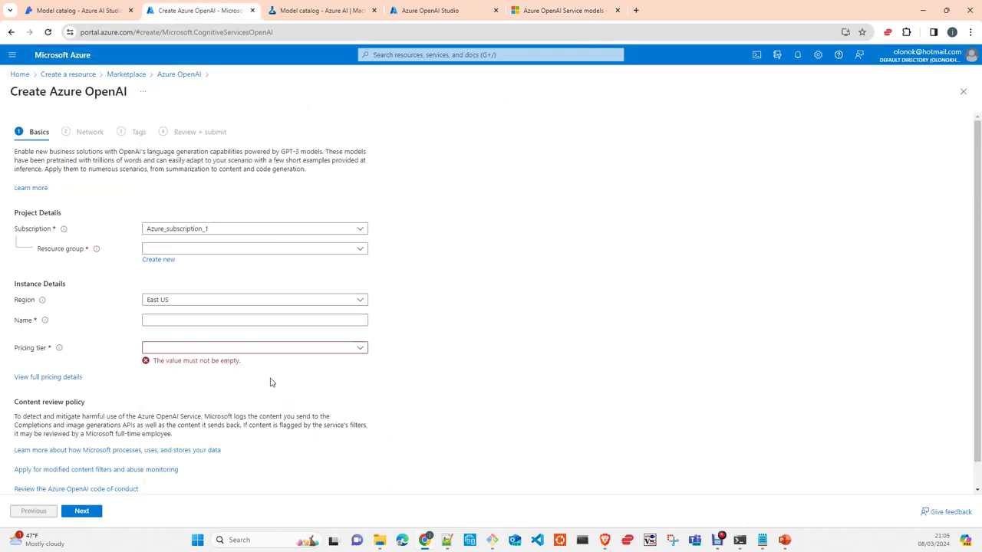
{"action": "left_click", "coordinate": [187, 323]}
{"action": "left_click", "coordinate": [191, 348]}
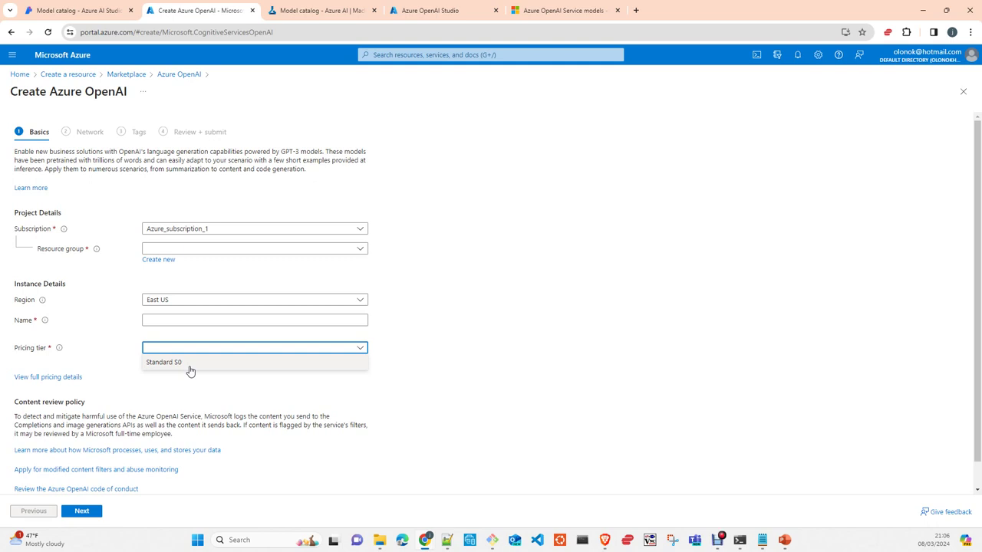
Step: Leave the creation form without submitting it and open the list of existing Azure OpenAI resources from the portal home
{"action": "left_click", "coordinate": [303, 10]}
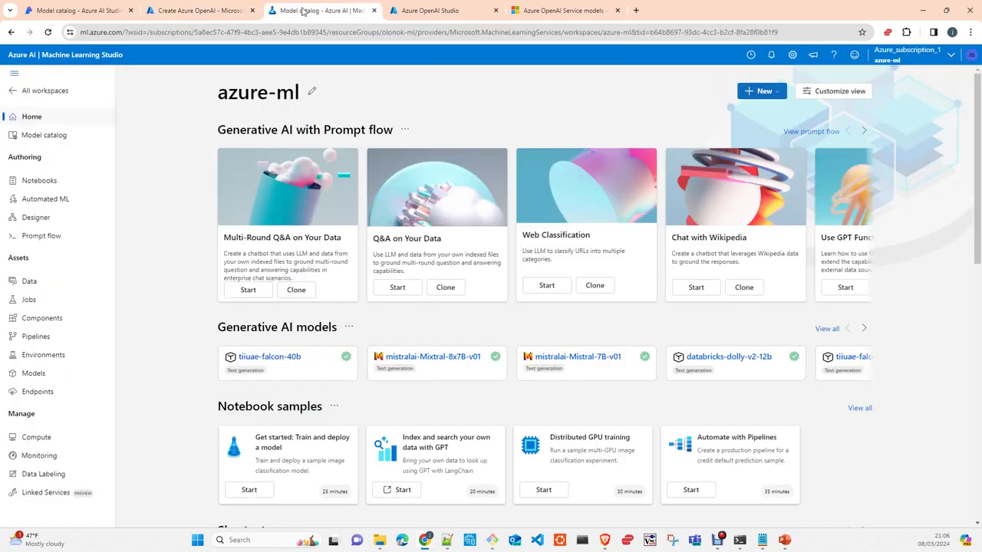
{"action": "left_click", "coordinate": [421, 13]}
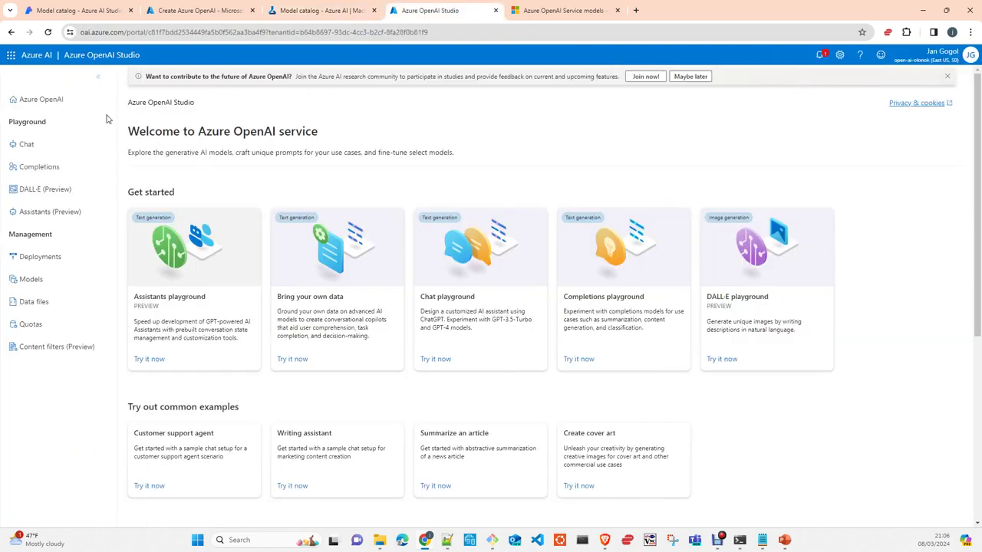
{"action": "left_click", "coordinate": [181, 14]}
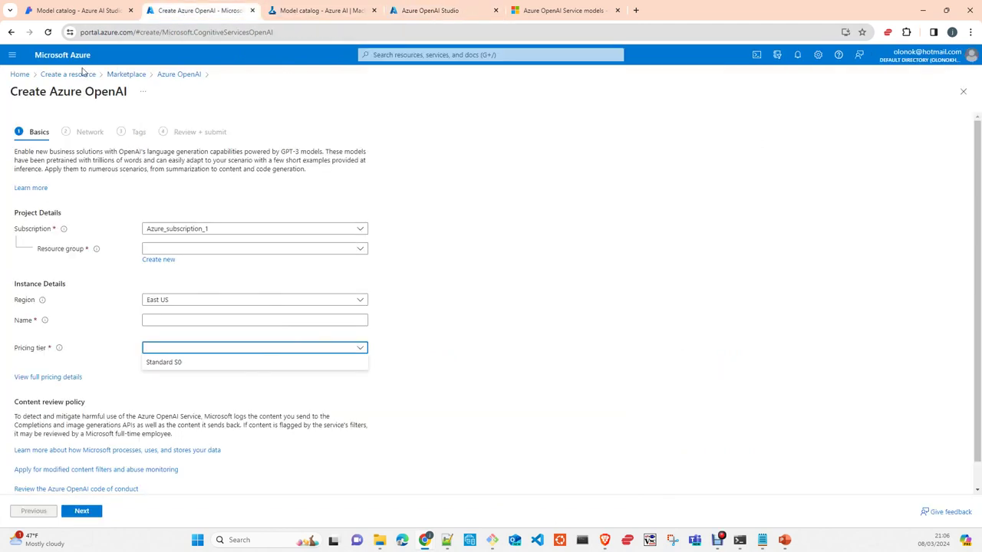
{"action": "left_click", "coordinate": [28, 86]}
{"action": "left_click", "coordinate": [20, 76]}
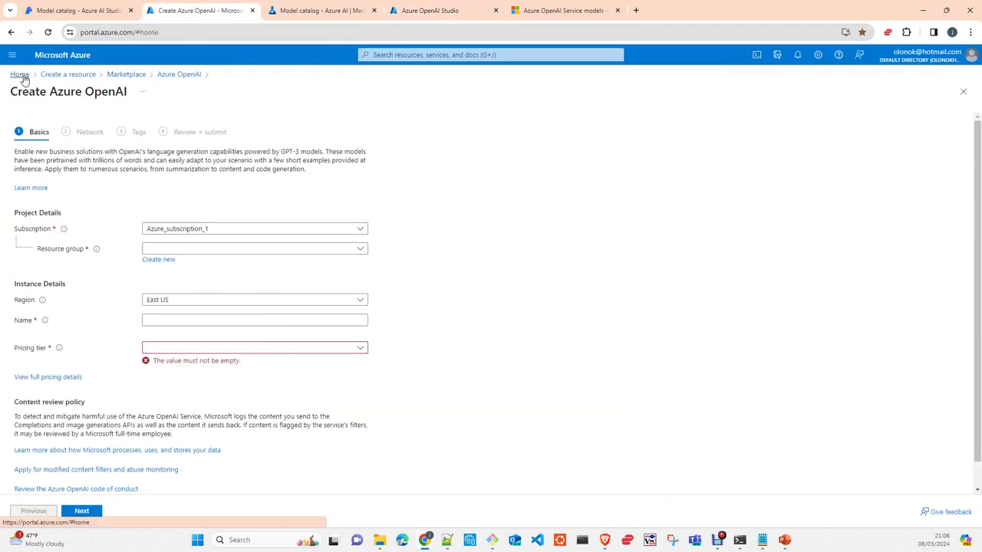
{"action": "left_click", "coordinate": [301, 122]}
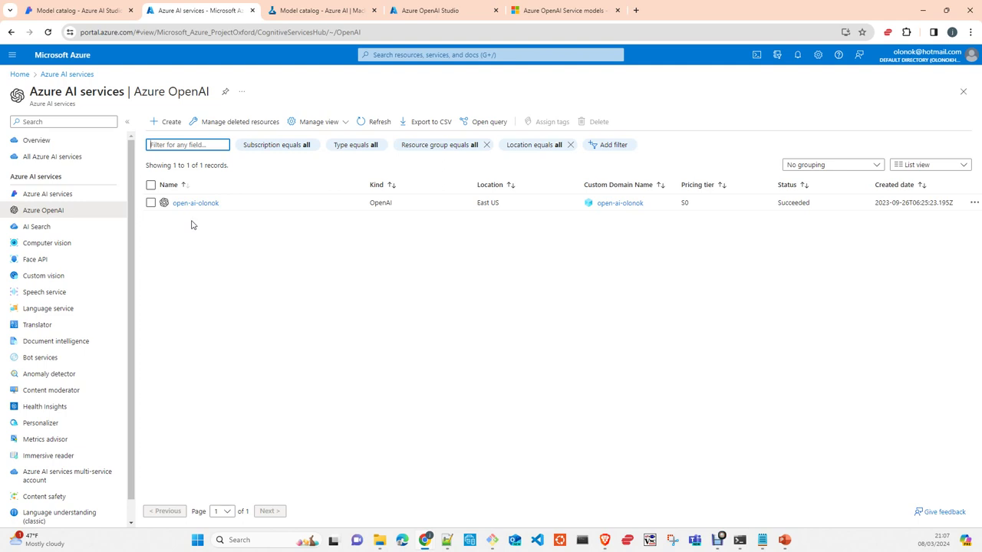
Step: Compare the model catalogs of Machine Learning Studio and Azure AI Studio with the Azure OpenAI Studio welcome page
{"action": "left_click", "coordinate": [310, 13]}
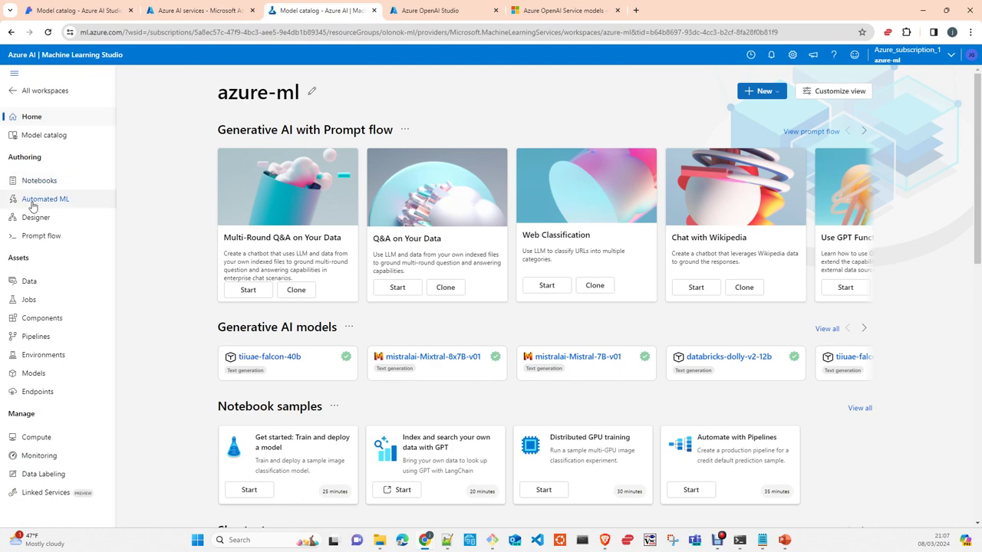
{"action": "left_click", "coordinate": [57, 137]}
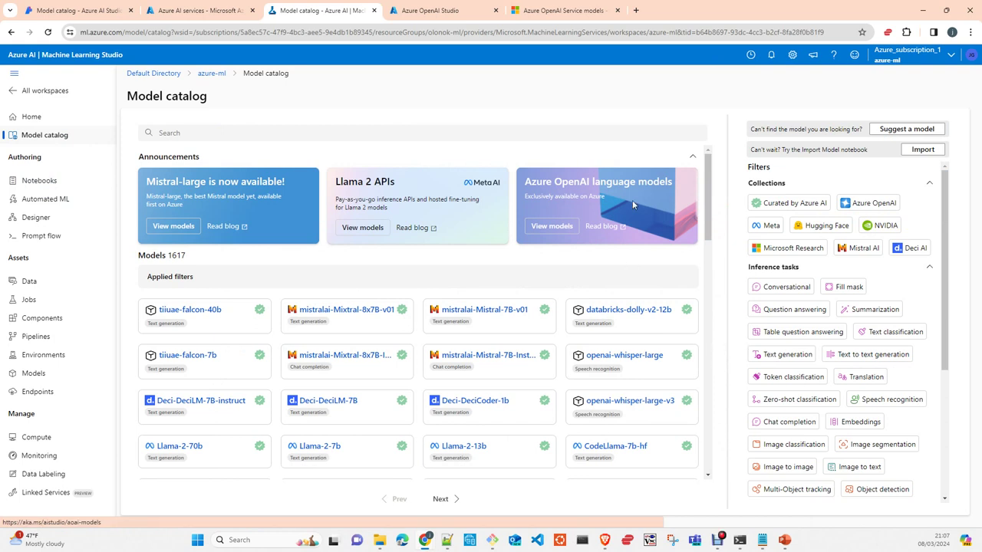
{"action": "left_click", "coordinate": [80, 10]}
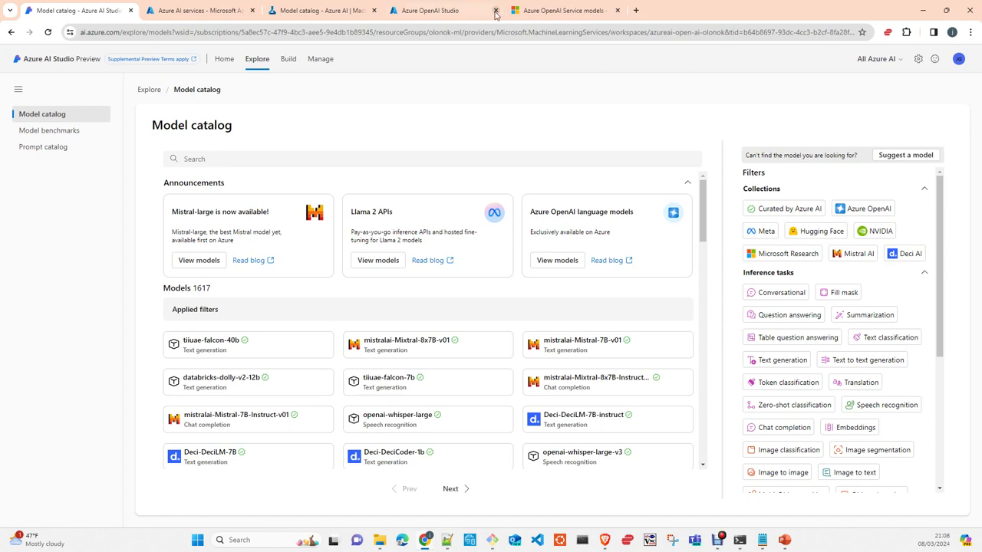
{"action": "left_click", "coordinate": [444, 15]}
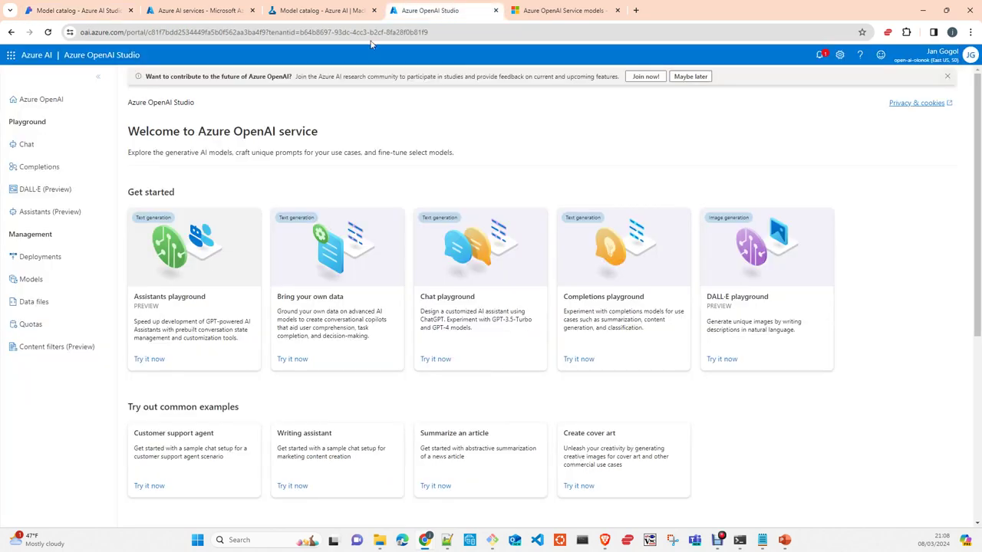
{"action": "left_click", "coordinate": [302, 10]}
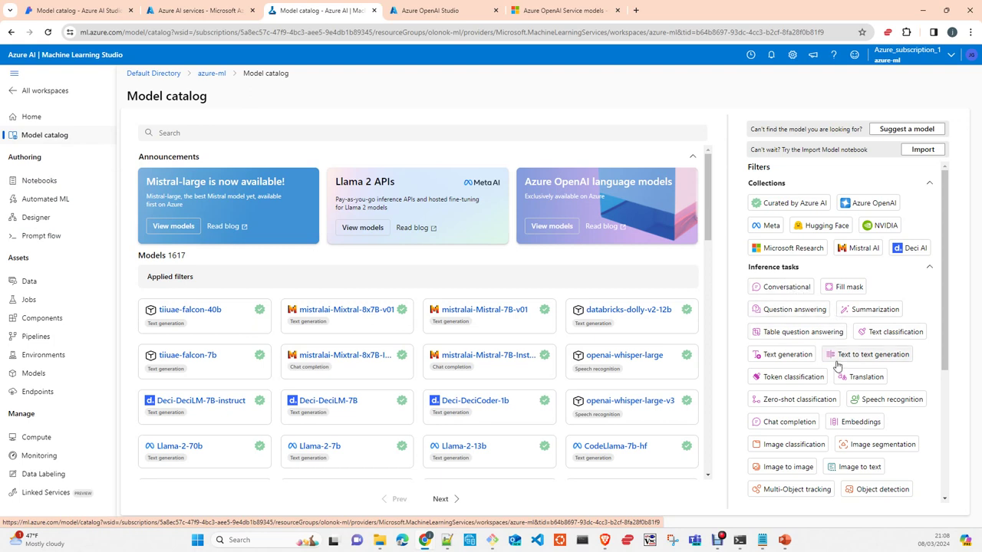
{"action": "left_click", "coordinate": [71, 11]}
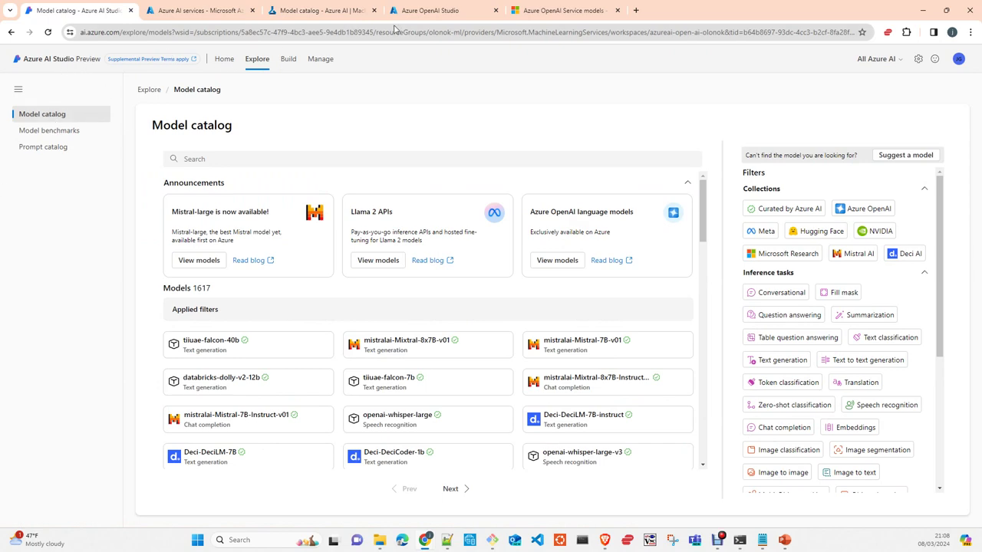
{"action": "left_click", "coordinate": [448, 14]}
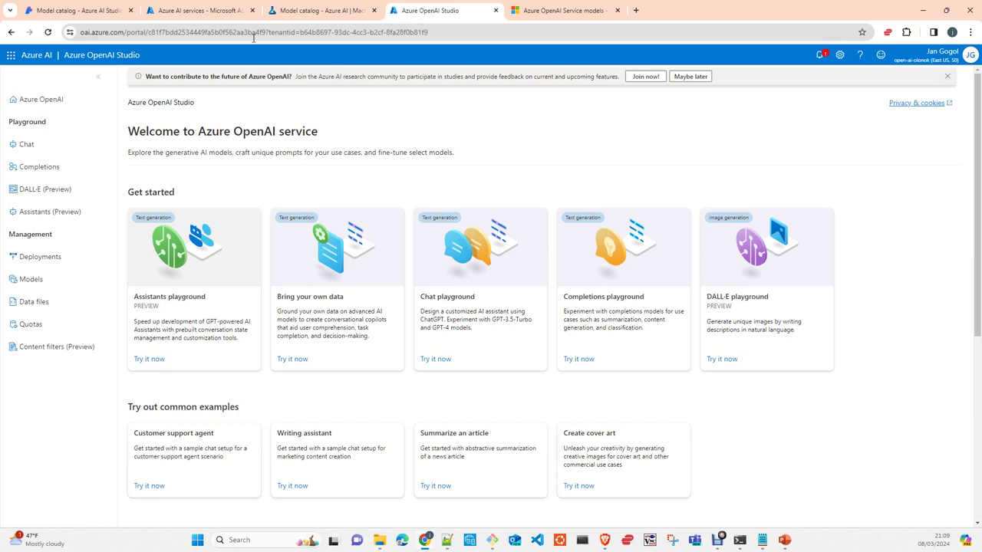
Step: In the Azure portal, open the overview of the open-ai-olonok resource and compare it with the Machine Learning Studio model catalog
{"action": "left_click", "coordinate": [206, 11]}
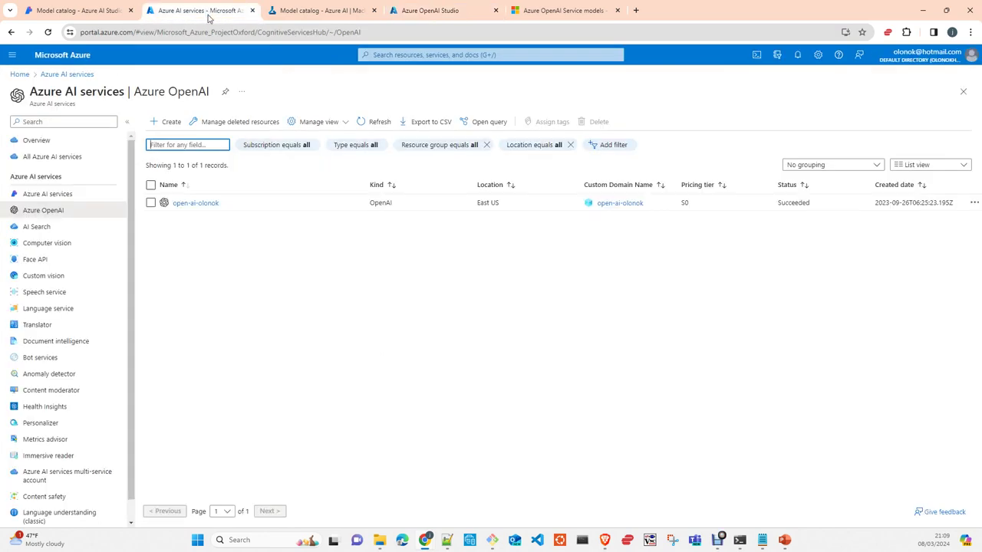
{"action": "left_click", "coordinate": [194, 204]}
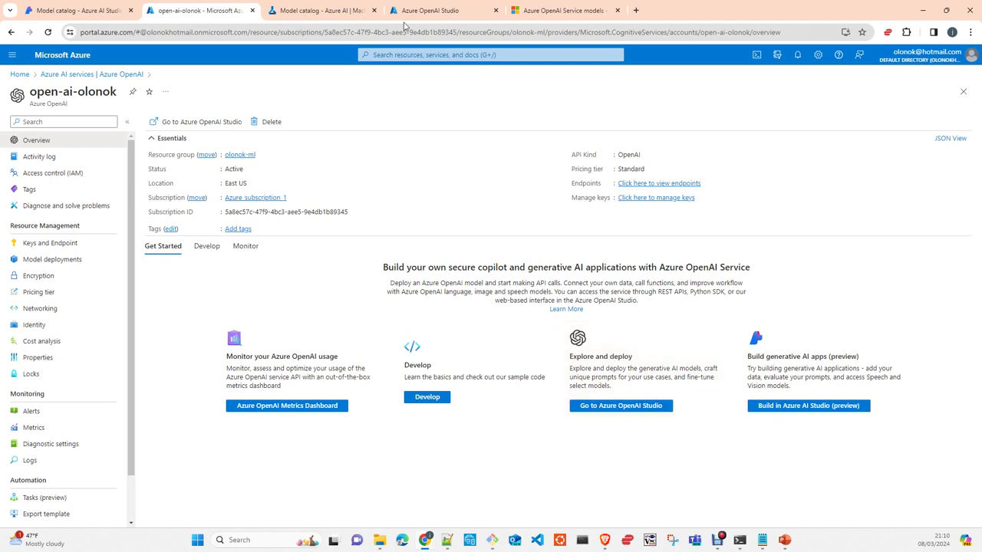
{"action": "left_click", "coordinate": [338, 10]}
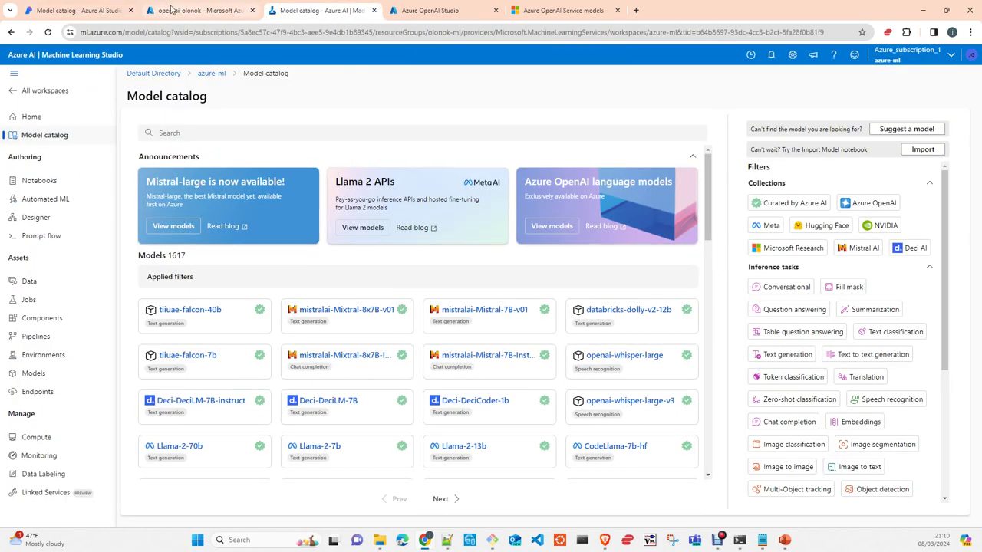
{"action": "left_click", "coordinate": [172, 9]}
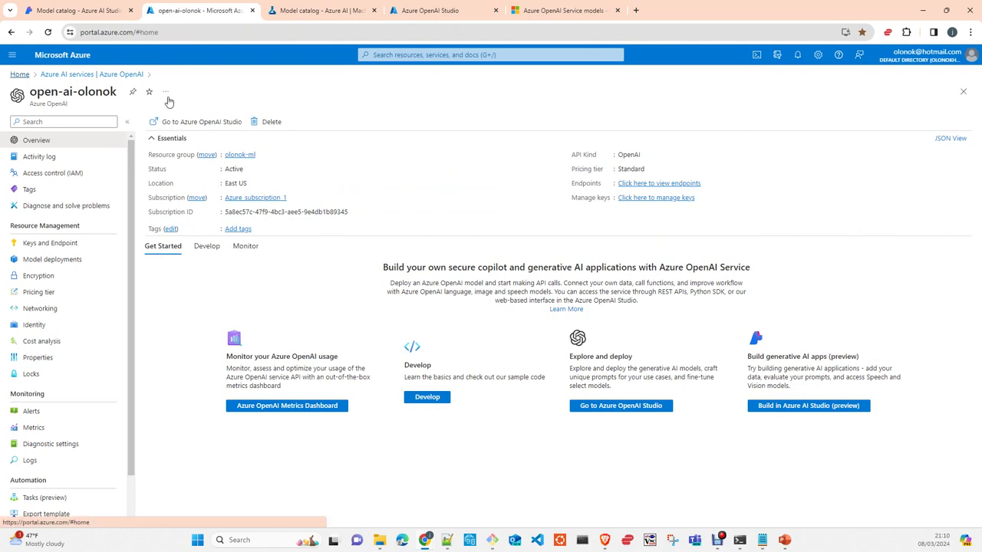
Step: Open the azure-ml workspace from the Azure portal in Machine Learning Studio and go to the overview of all workspaces
{"action": "left_click", "coordinate": [351, 123]}
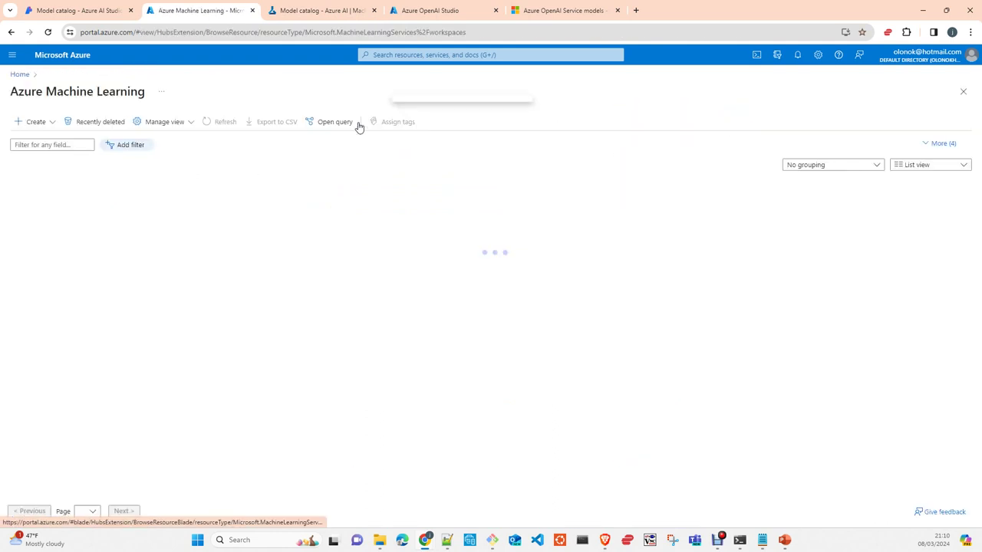
{"action": "left_click", "coordinate": [58, 205]}
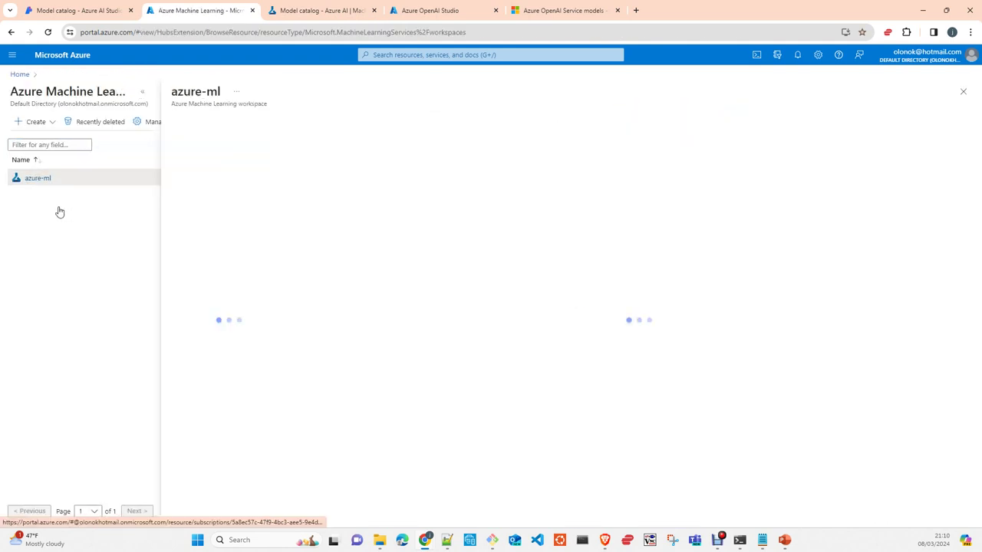
{"action": "left_click", "coordinate": [636, 375]}
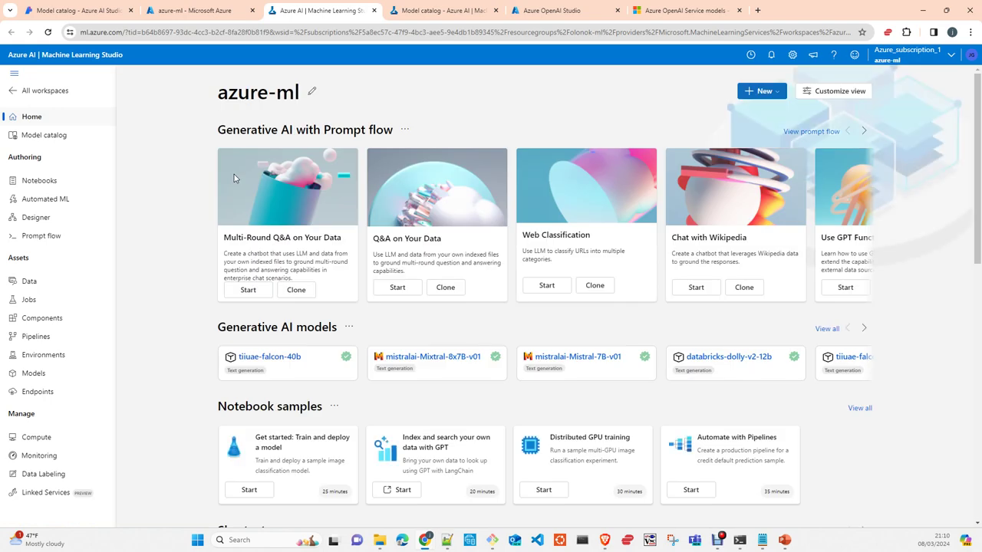
{"action": "left_click", "coordinate": [23, 92]}
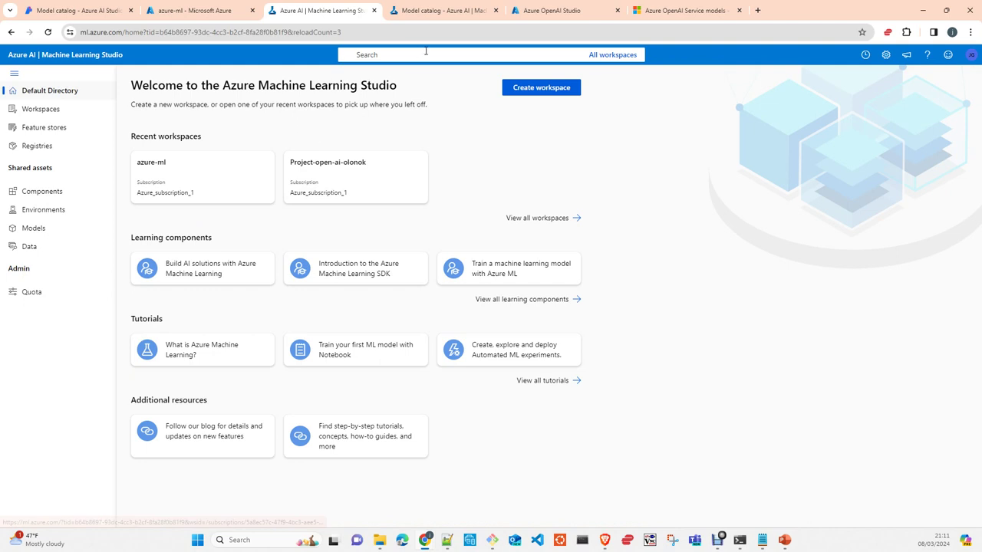
Step: Switch to Azure OpenAI Studio and open the list of existing model deployments
{"action": "mouse_move", "coordinate": [569, 10]}
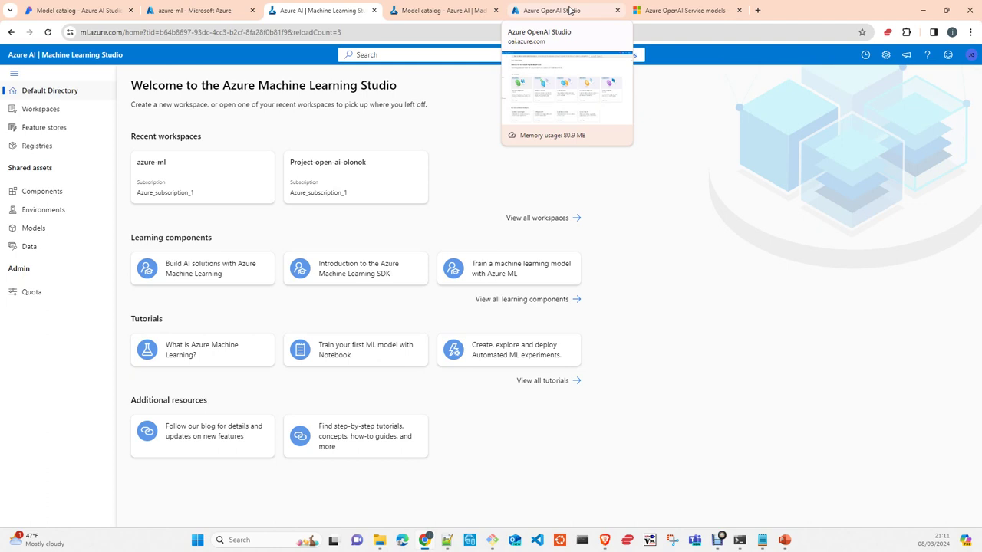
{"action": "left_click", "coordinate": [569, 10]}
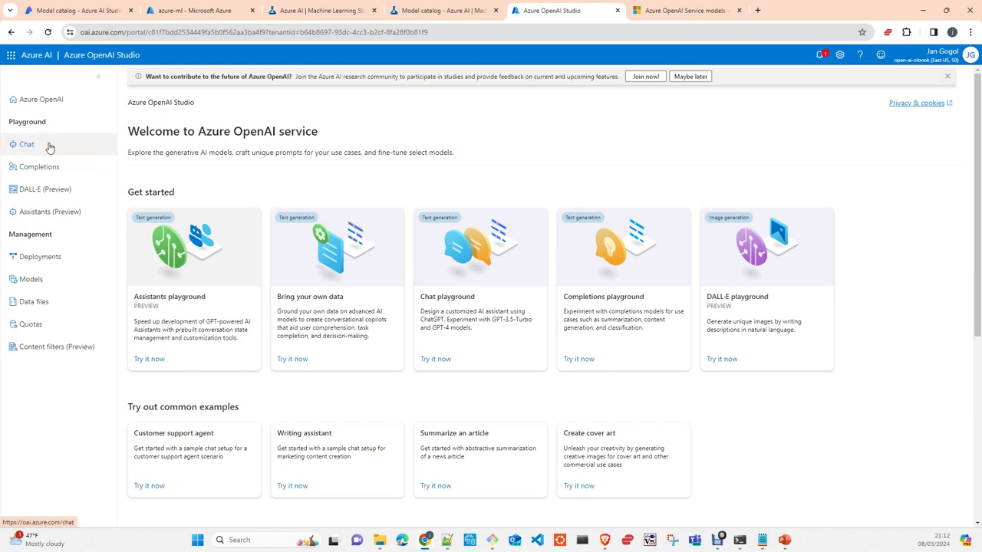
{"action": "left_click", "coordinate": [44, 266]}
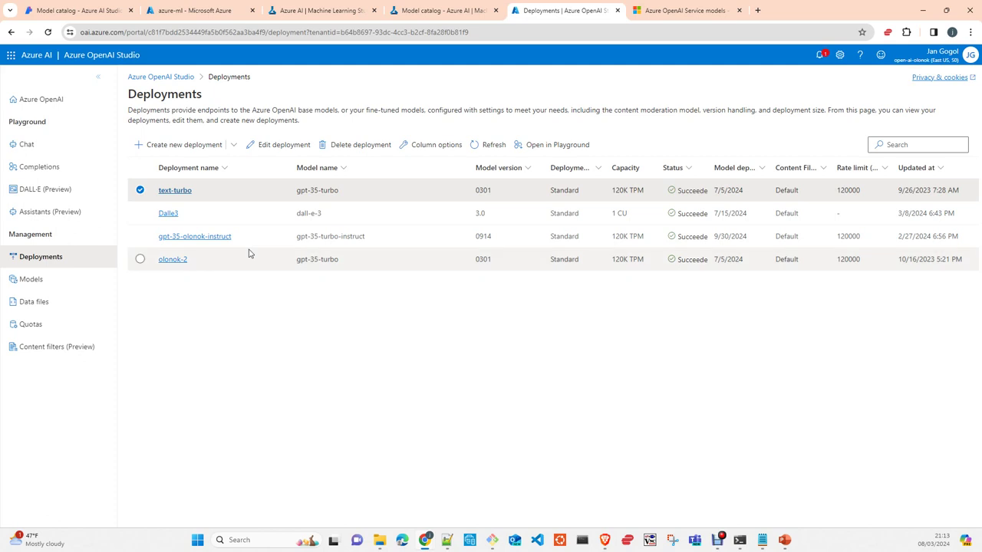
Step: View the base models offered for a new deployment, then cancel the deployment dialog
{"action": "left_click", "coordinate": [187, 148]}
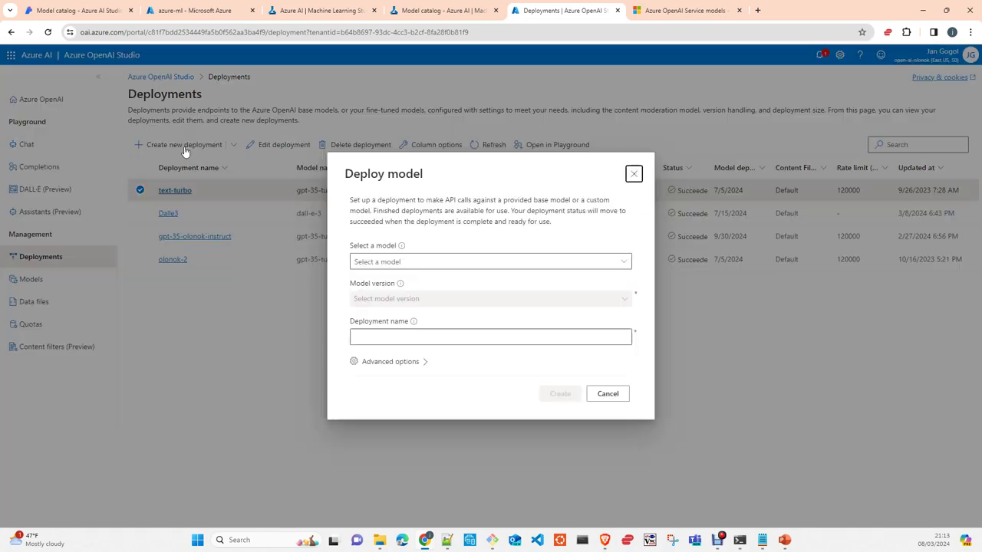
{"action": "left_click", "coordinate": [445, 258]}
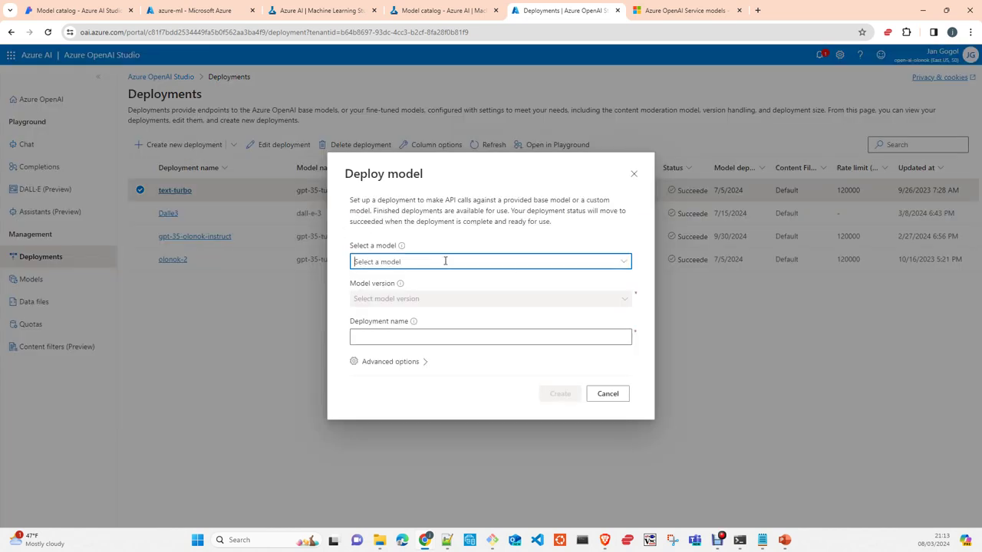
{"action": "left_click", "coordinate": [623, 264]}
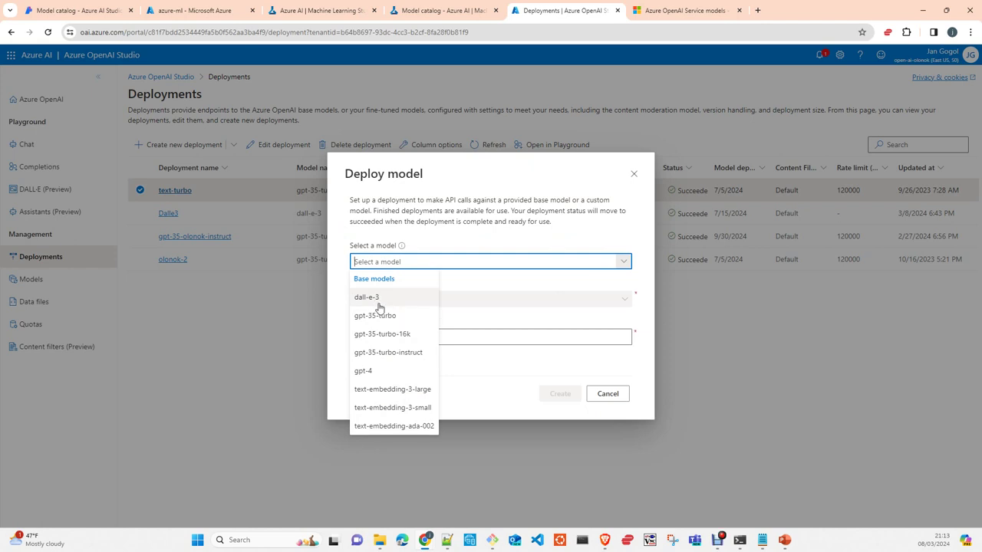
{"action": "left_click", "coordinate": [607, 395]}
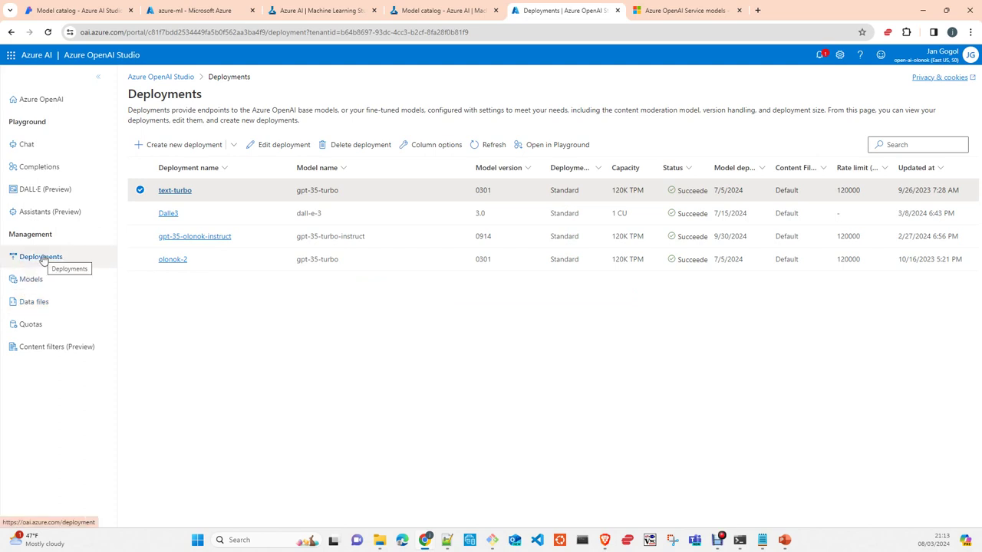
Step: Review the standard quota usage and limits per model for the EASTUS region
{"action": "left_click", "coordinate": [36, 328]}
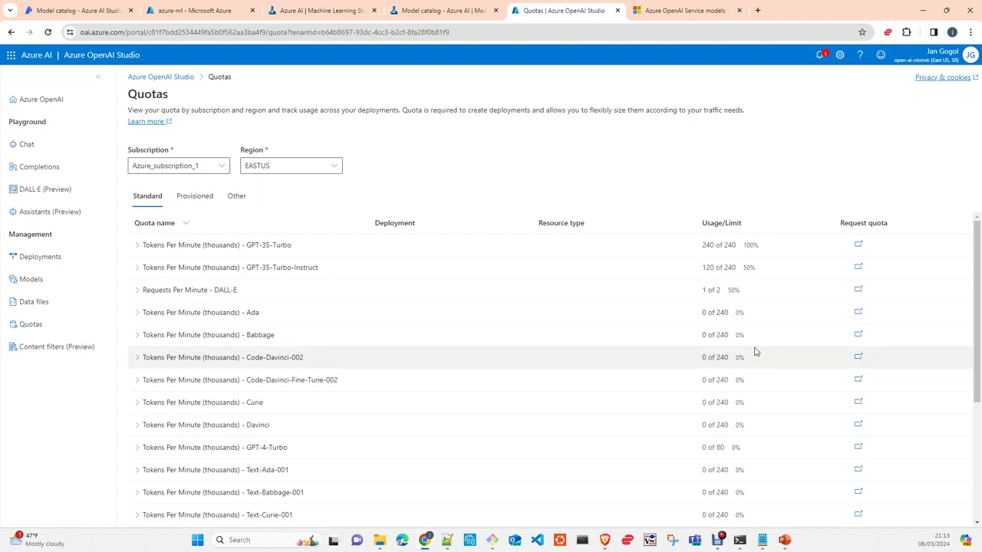
{"action": "scroll", "coordinate": [755, 352], "scroll_direction": "down", "scroll_amount": 5}
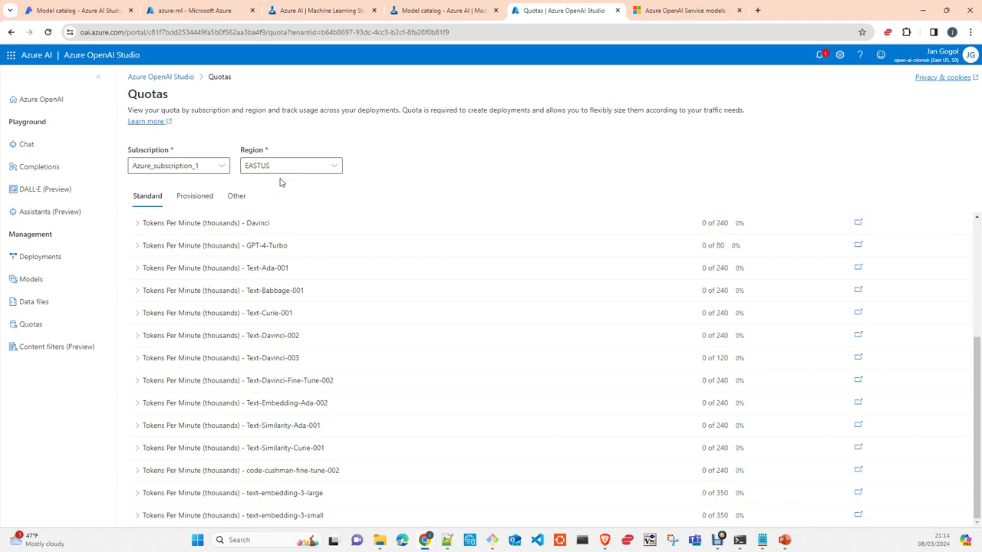
{"action": "scroll", "coordinate": [717, 460], "scroll_direction": "up", "scroll_amount": 5}
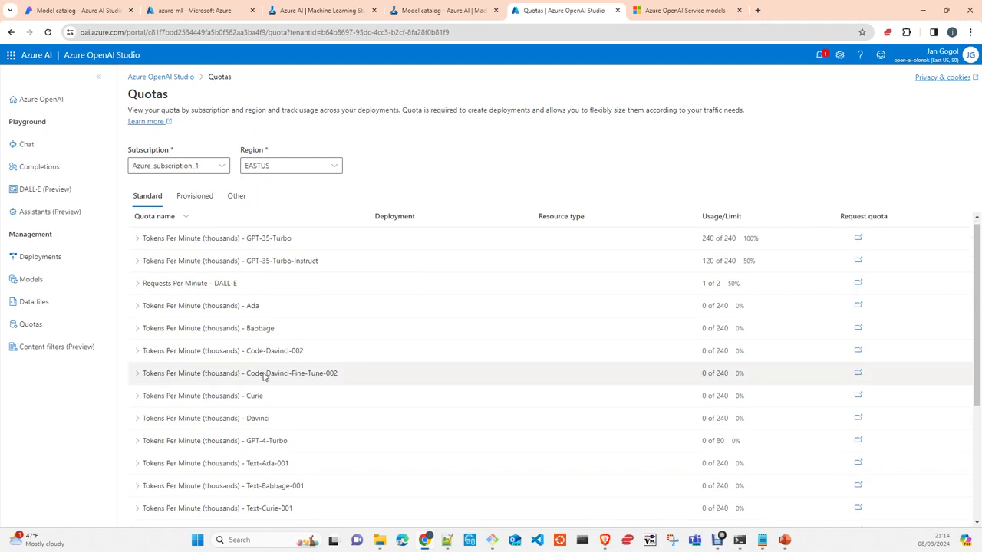
{"action": "scroll", "coordinate": [265, 375], "scroll_direction": "down", "scroll_amount": 2}
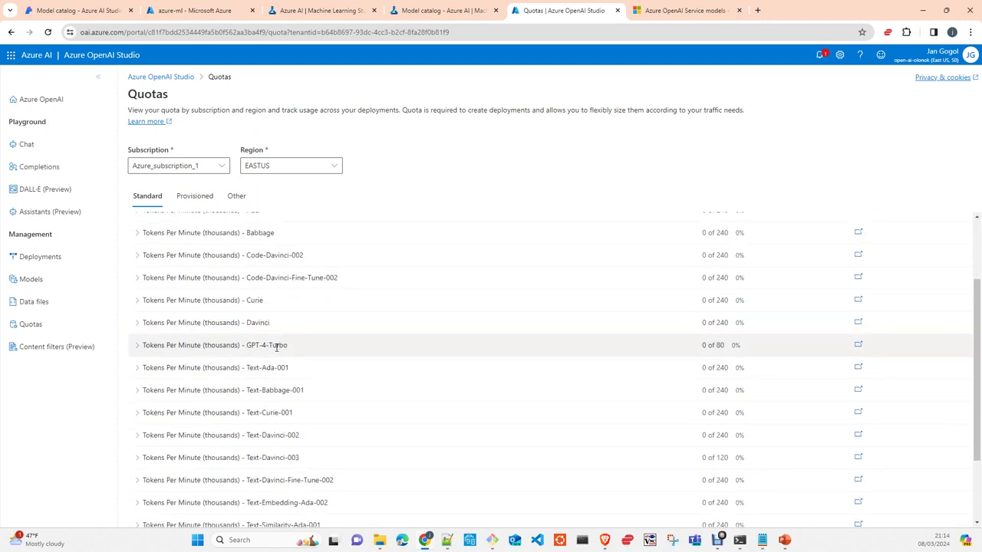
{"action": "scroll", "coordinate": [279, 347], "scroll_direction": "down", "scroll_amount": 1}
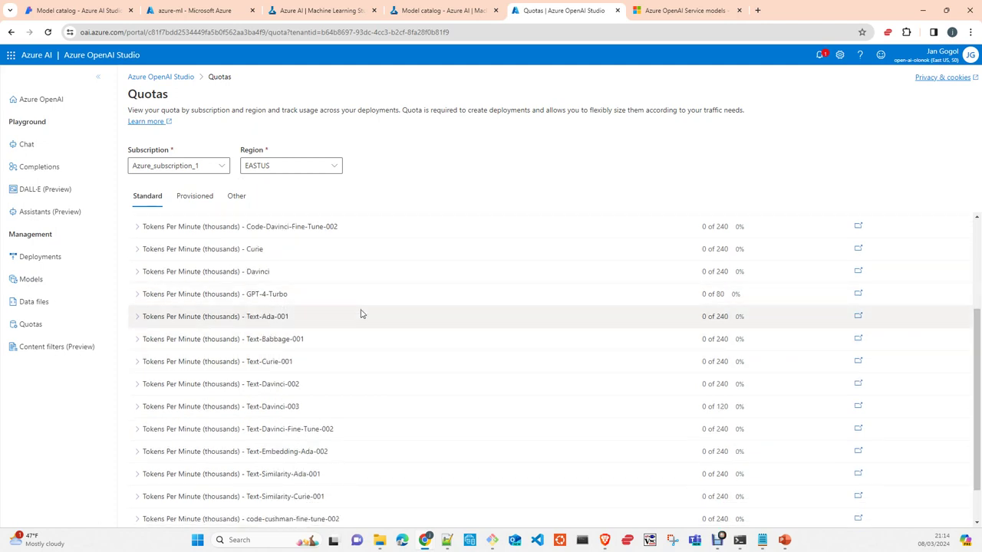
{"action": "scroll", "coordinate": [362, 316], "scroll_direction": "down", "scroll_amount": 1}
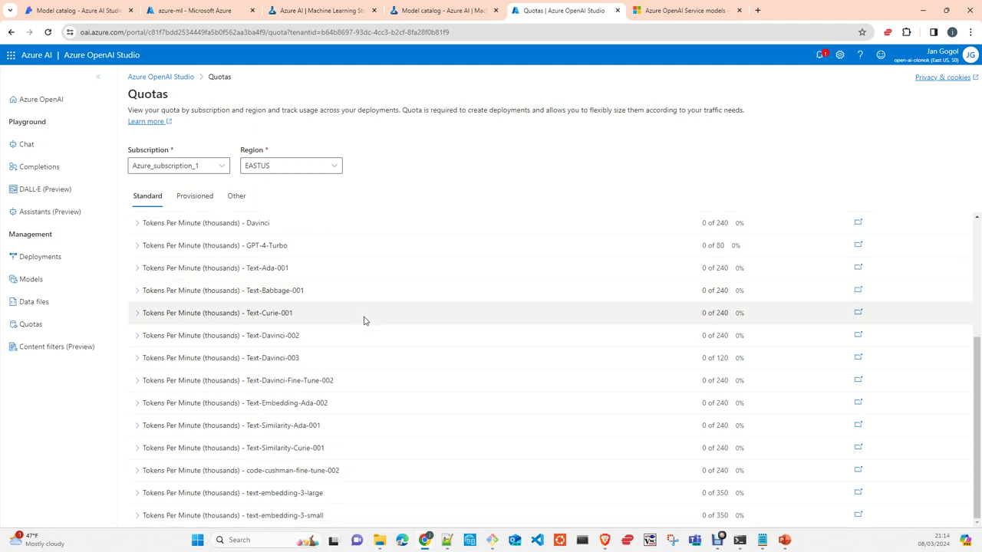
{"action": "scroll", "coordinate": [364, 320], "scroll_direction": "up", "scroll_amount": 5}
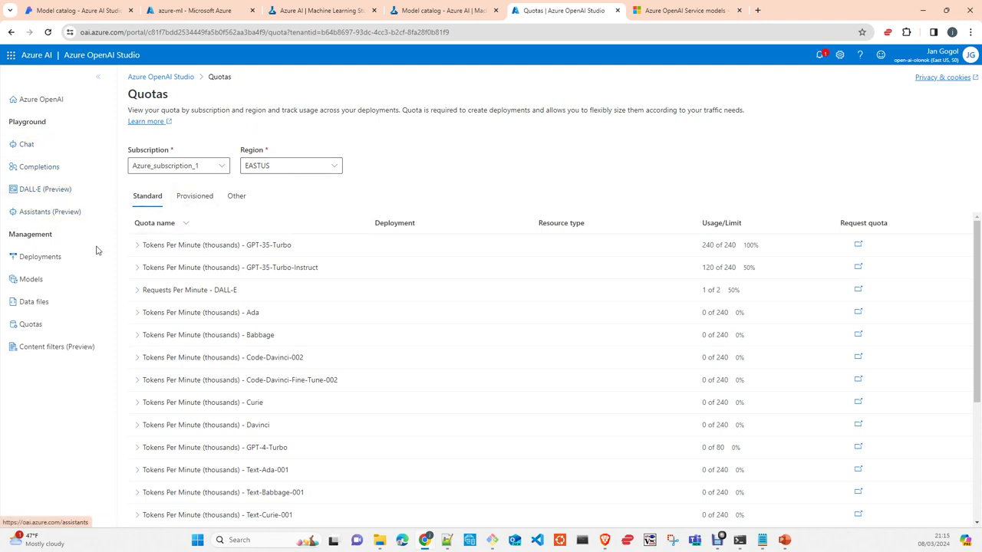
Step: Start a new model deployment and try gpt-35-turbo-16k, then gpt-35-turbo as the base model
{"action": "left_click", "coordinate": [44, 262]}
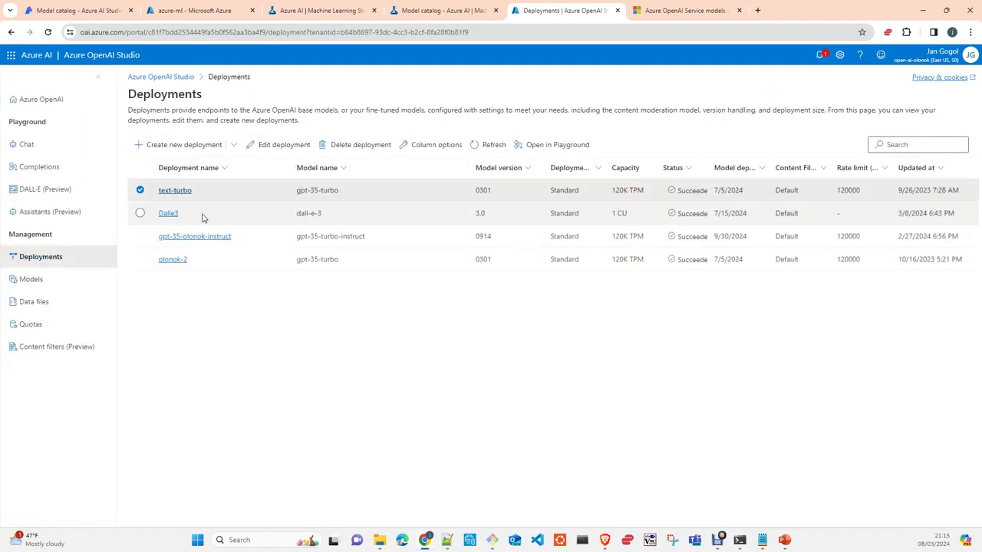
{"action": "left_click", "coordinate": [178, 153]}
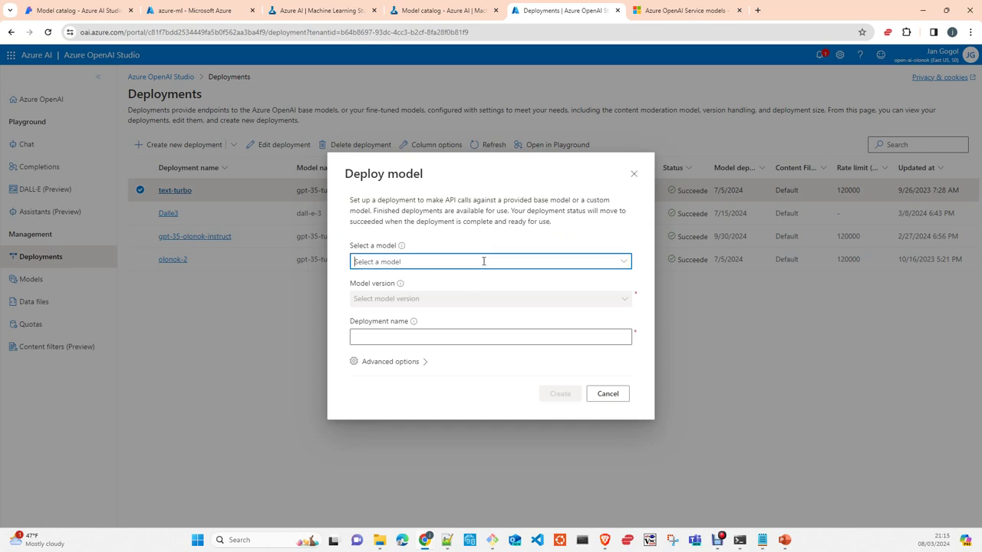
{"action": "left_click", "coordinate": [623, 262]}
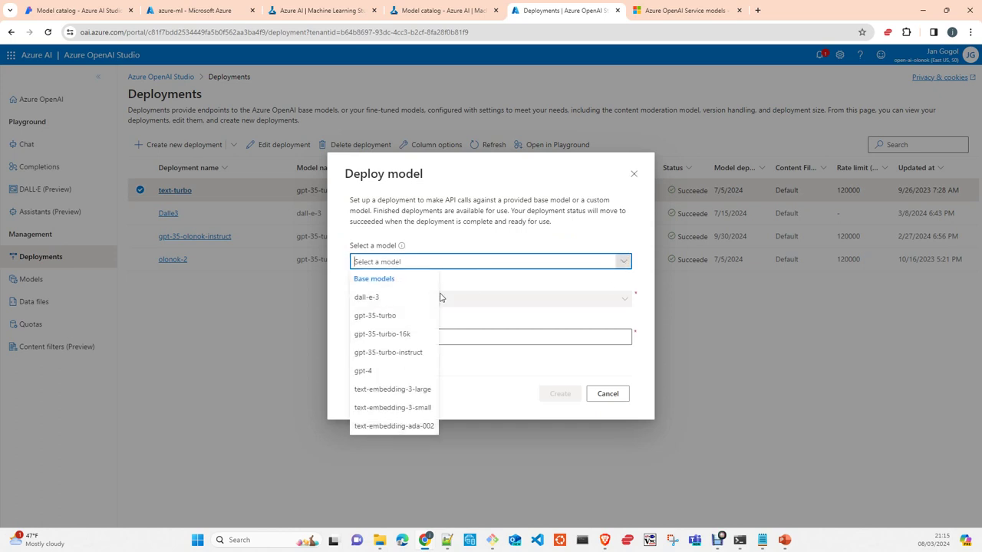
{"action": "left_click", "coordinate": [402, 335]}
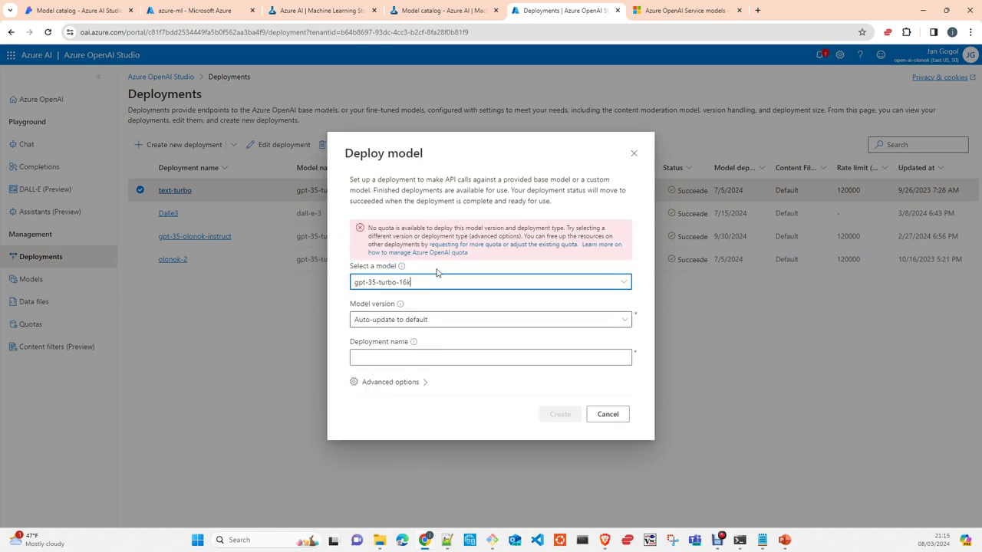
{"action": "left_click", "coordinate": [623, 282]}
{"action": "left_click", "coordinate": [389, 336]}
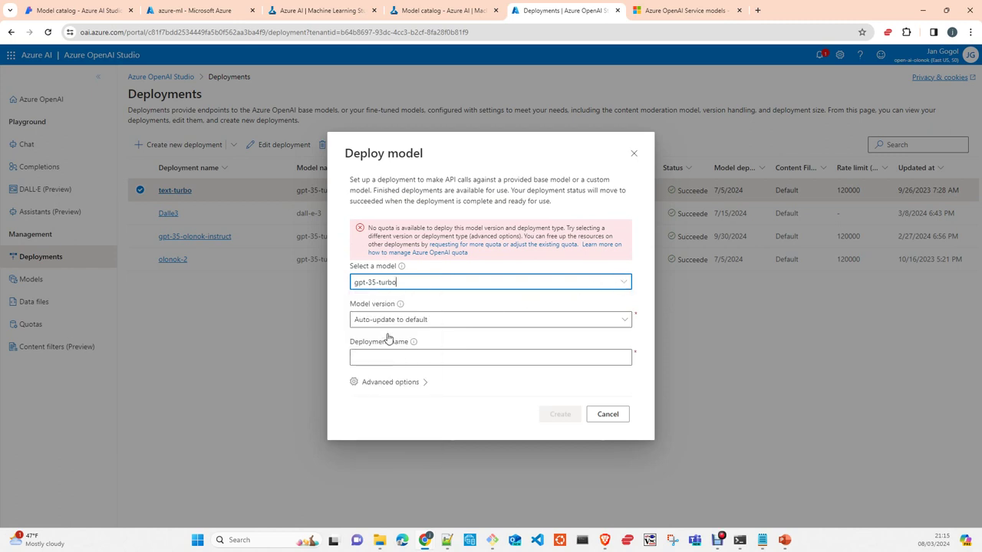
Step: Set the model version to 0613, view the advanced deployment options and cancel the deployment
{"action": "left_click", "coordinate": [437, 321]}
{"action": "left_click", "coordinate": [394, 373]}
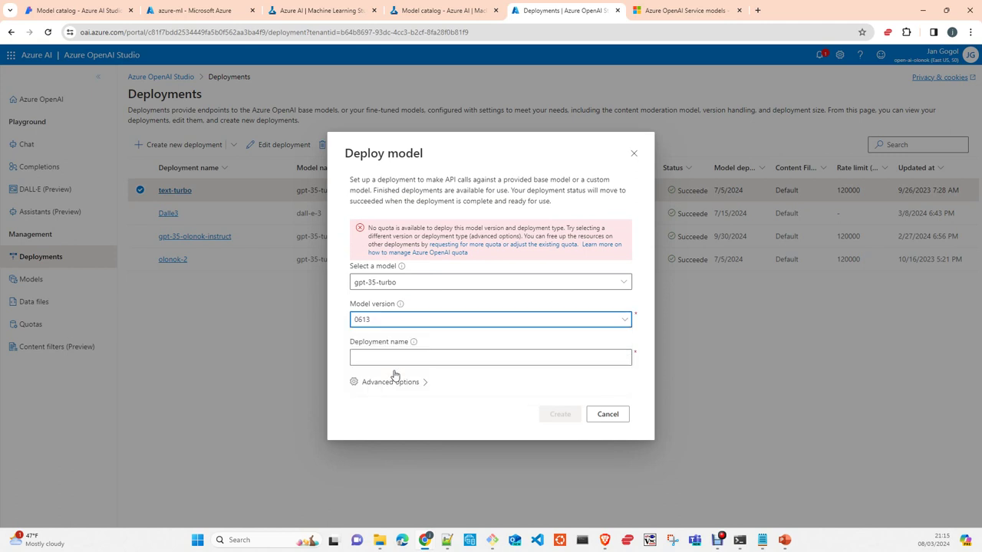
{"action": "left_click", "coordinate": [400, 385]}
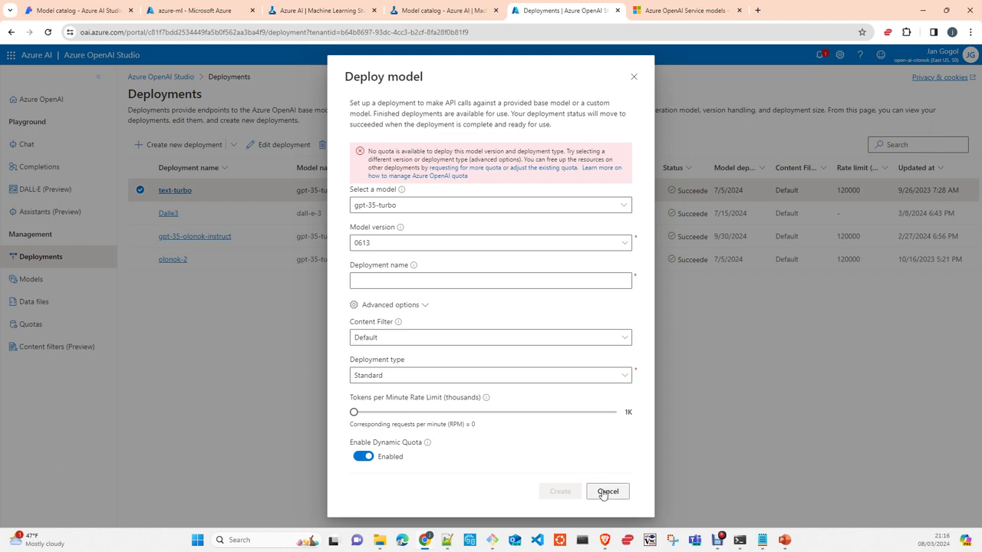
{"action": "left_click", "coordinate": [606, 491]}
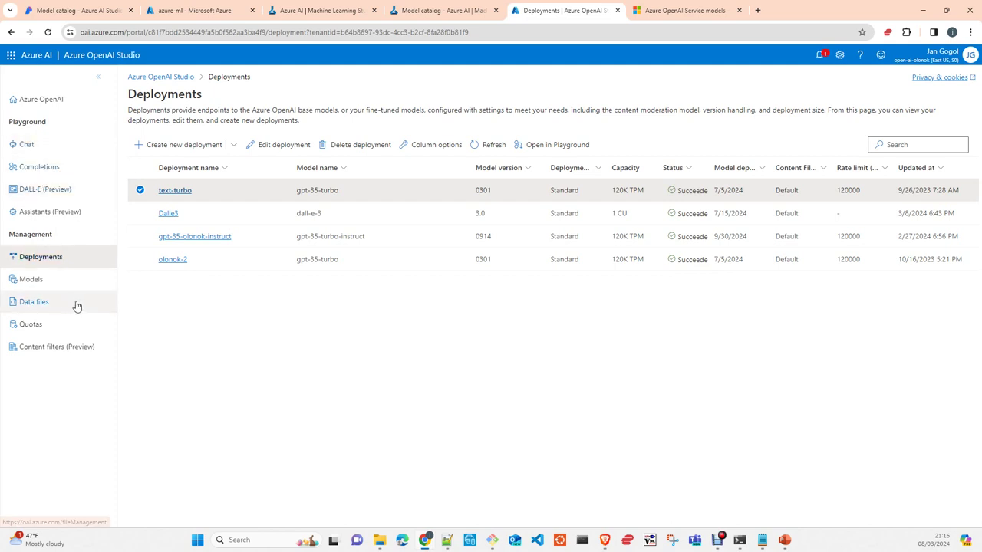
Step: Open the dataset upload dialog for data files and view its data requirements documentation in a separate browser page
{"action": "left_click", "coordinate": [42, 305]}
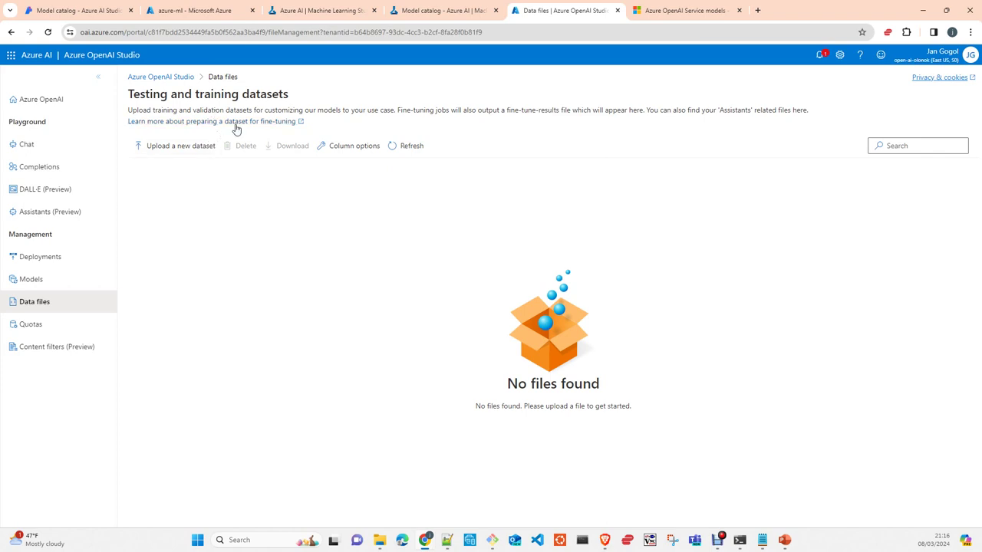
{"action": "left_click", "coordinate": [170, 148]}
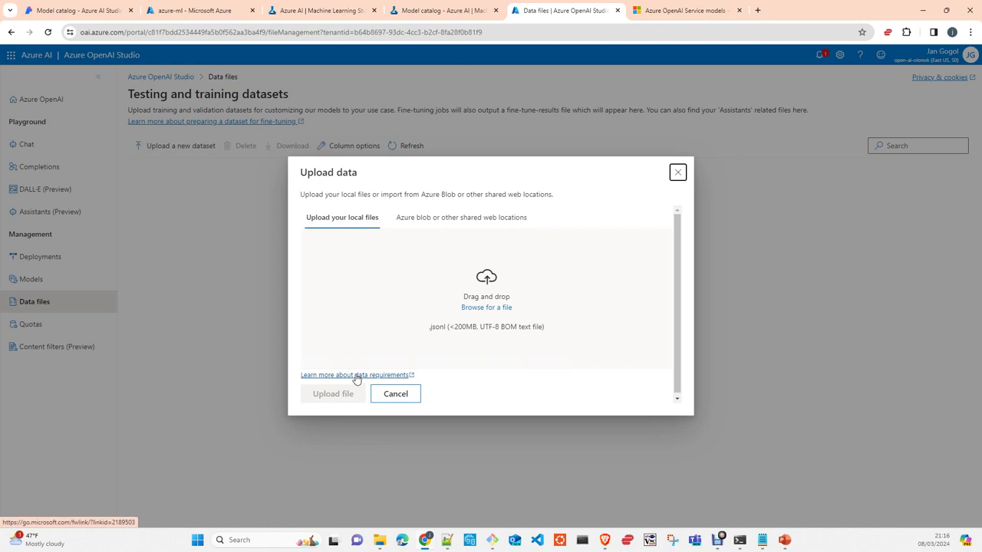
{"action": "right_click", "coordinate": [356, 379]}
{"action": "left_click", "coordinate": [393, 385]}
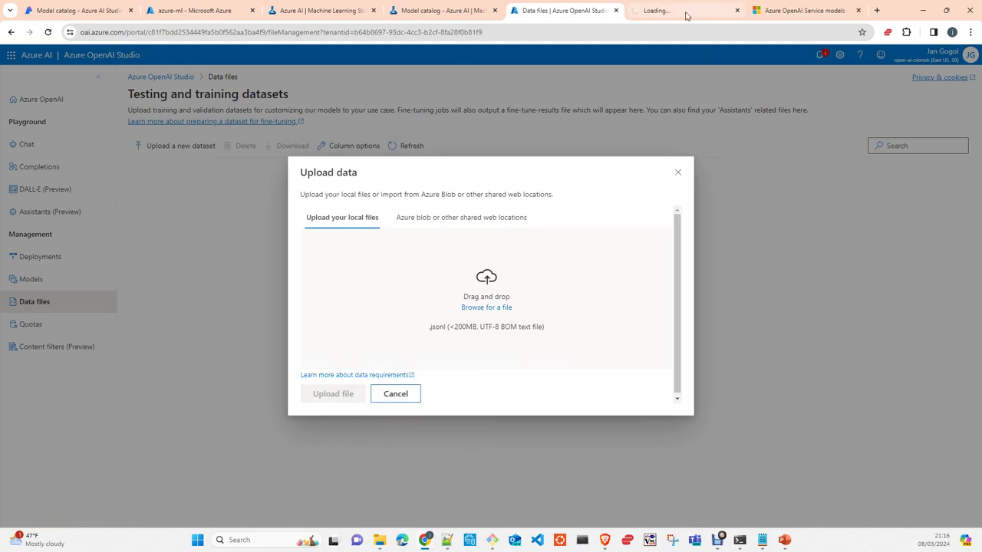
{"action": "left_click", "coordinate": [685, 12]}
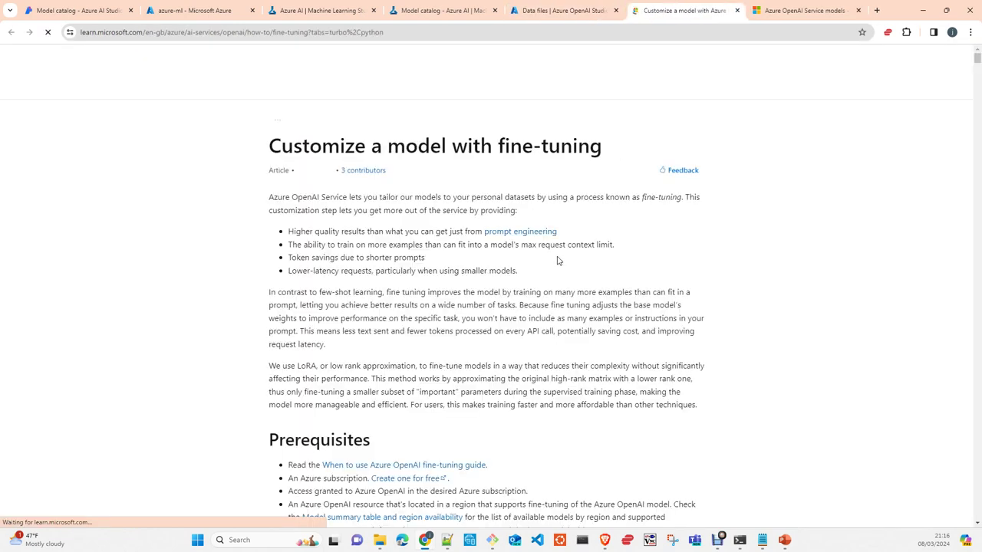
Step: Examine the fine-tuning article's example JSONL file format across its full width, then return to Machine Learning Studio
{"action": "scroll", "coordinate": [473, 284], "scroll_direction": "down", "scroll_amount": 3}
{"action": "scroll", "coordinate": [473, 286], "scroll_direction": "down", "scroll_amount": 5}
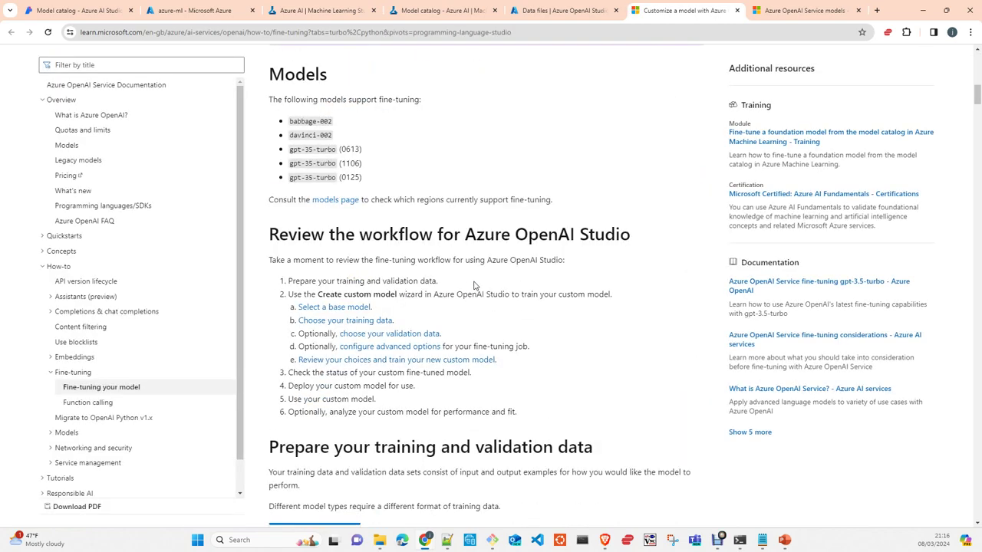
{"action": "scroll", "coordinate": [474, 286], "scroll_direction": "down", "scroll_amount": 5}
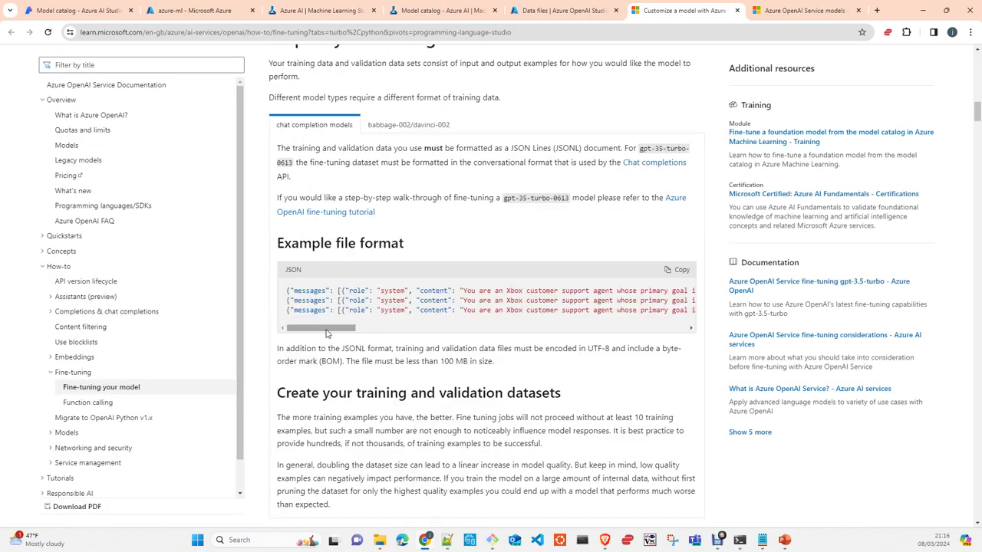
{"action": "left_click_drag", "start_coordinate": [326, 329], "coordinate": [648, 346]}
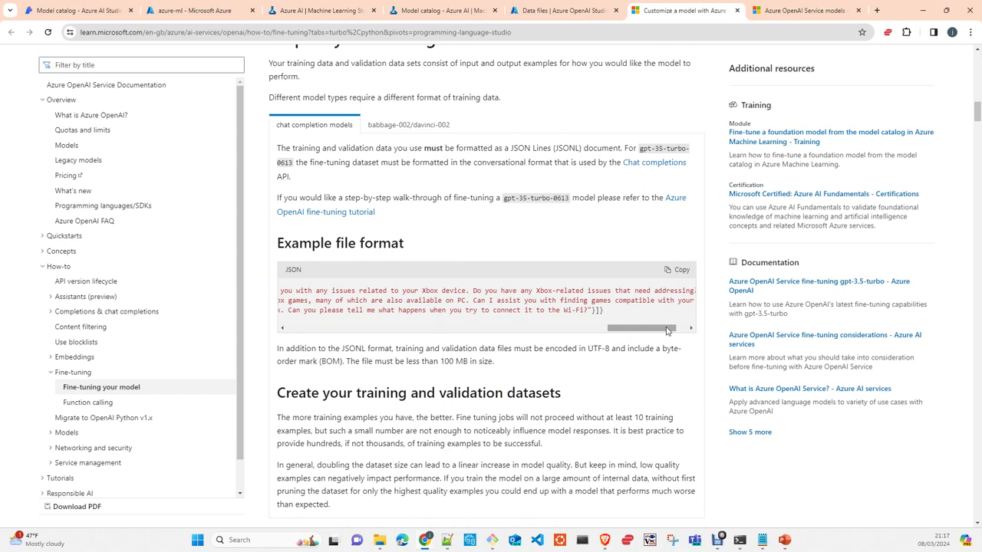
{"action": "left_click_drag", "start_coordinate": [668, 331], "coordinate": [340, 321]}
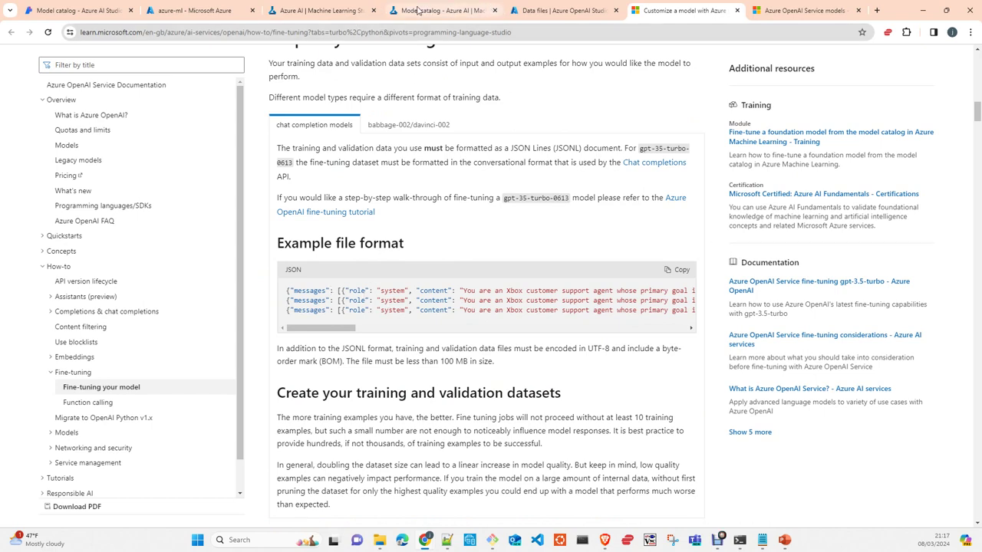
{"action": "left_click", "coordinate": [319, 10]}
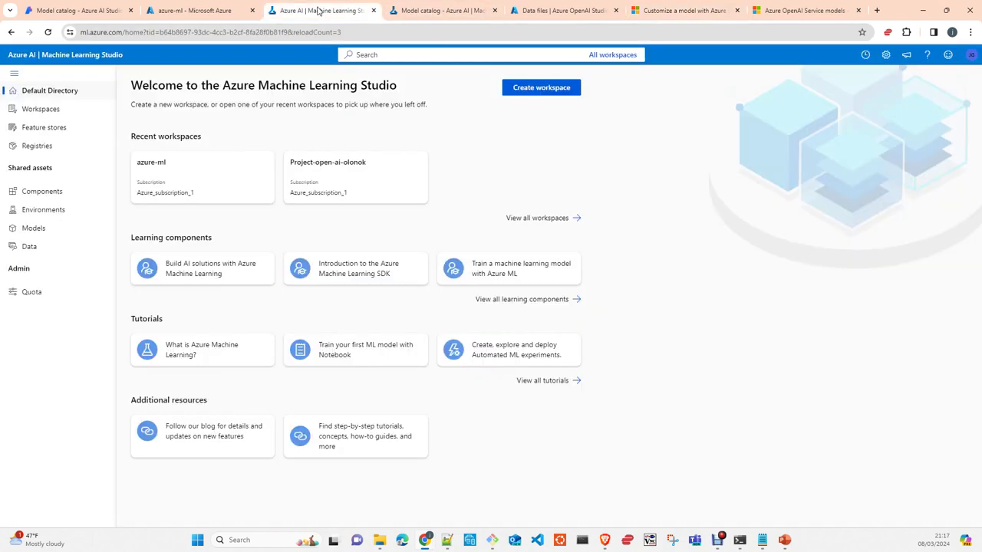
Step: Return to the data files page in Azure OpenAI Studio and cancel the dataset upload
{"action": "left_click", "coordinate": [207, 10]}
{"action": "left_click", "coordinate": [552, 10]}
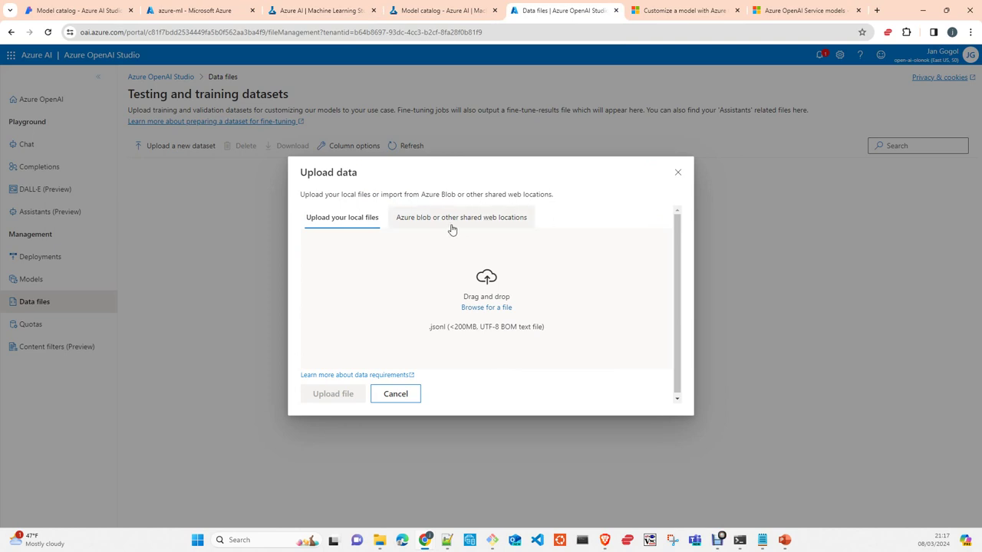
{"action": "left_click", "coordinate": [401, 396]}
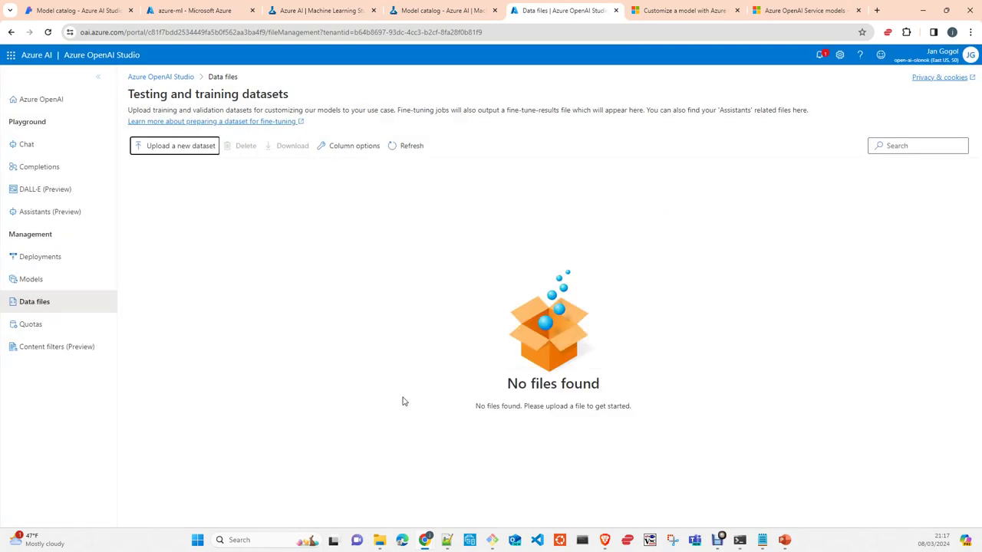
Step: View the category severity thresholds offered for a customized content filter and close the dialog without creating the filter
{"action": "left_click", "coordinate": [35, 349]}
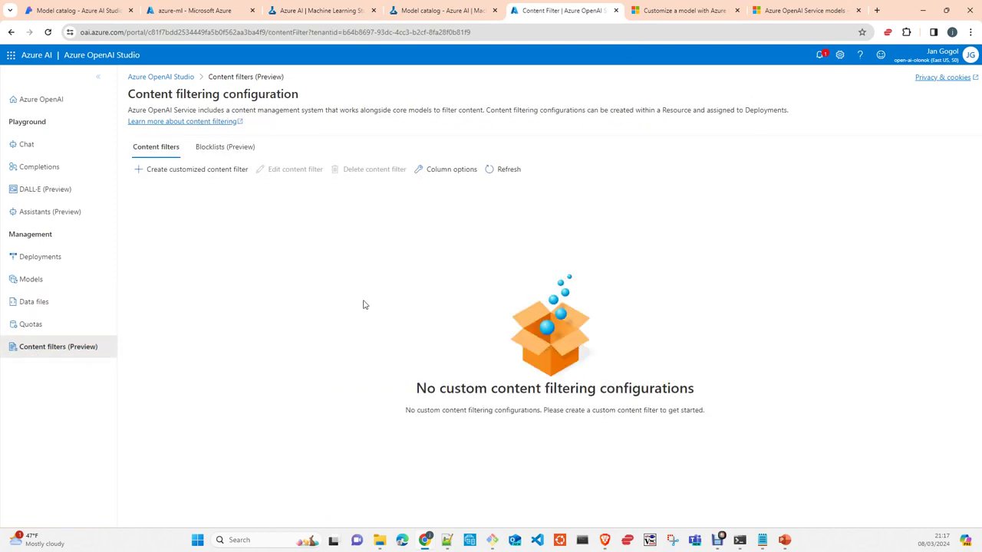
{"action": "left_click", "coordinate": [184, 170]}
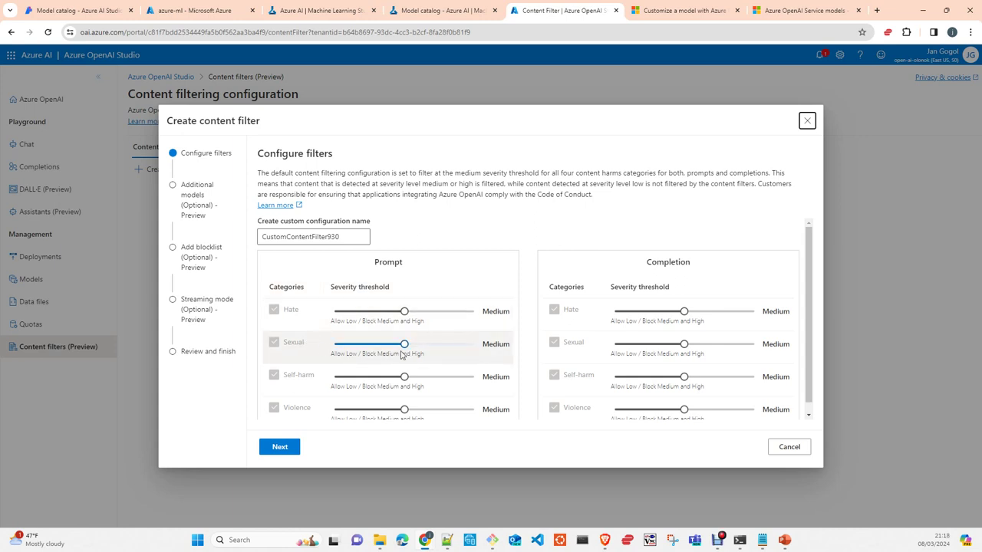
{"action": "scroll", "coordinate": [428, 344], "scroll_direction": "down", "scroll_amount": 1}
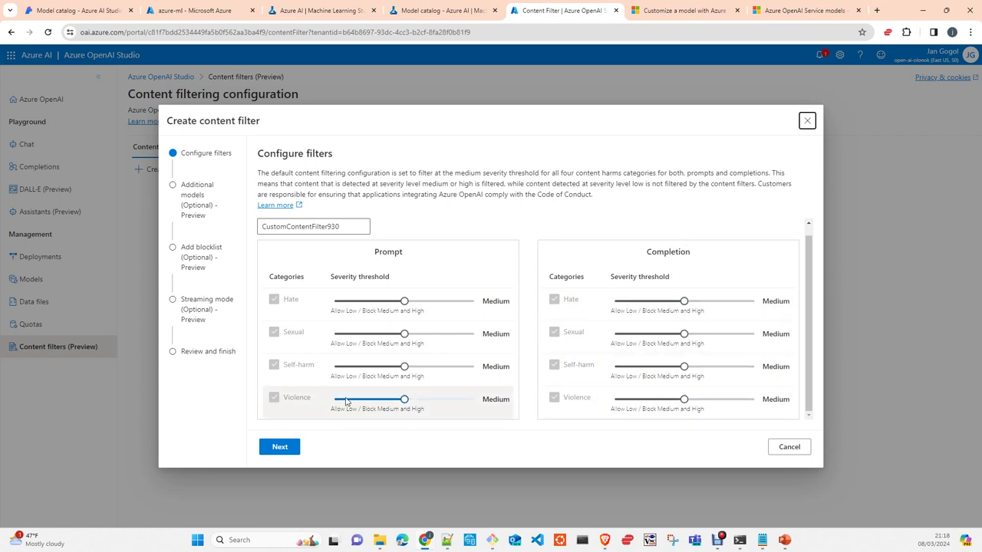
{"action": "left_click", "coordinate": [807, 121]}
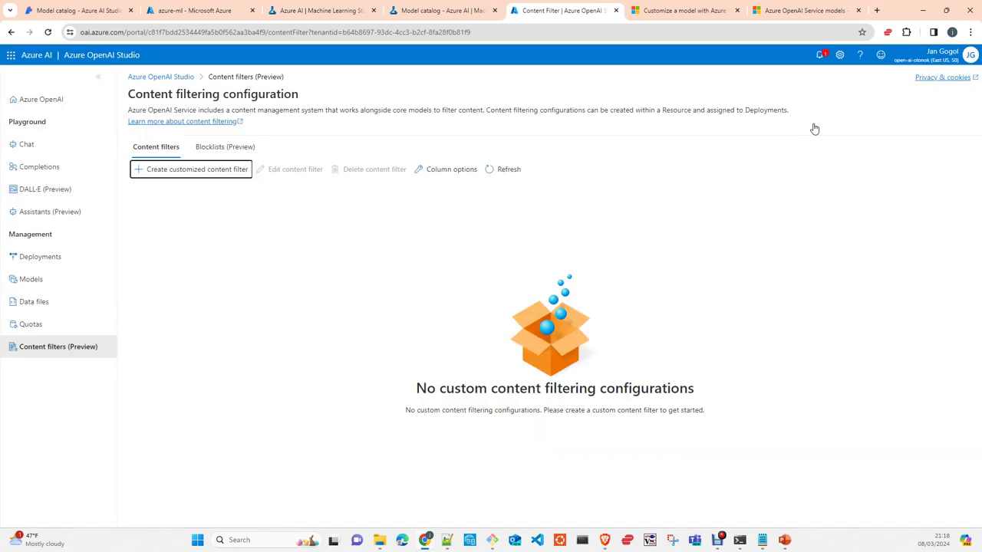
Step: Open the Chat playground and view its model parameters and the prompt setup options down to the examples
{"action": "left_click", "coordinate": [27, 146]}
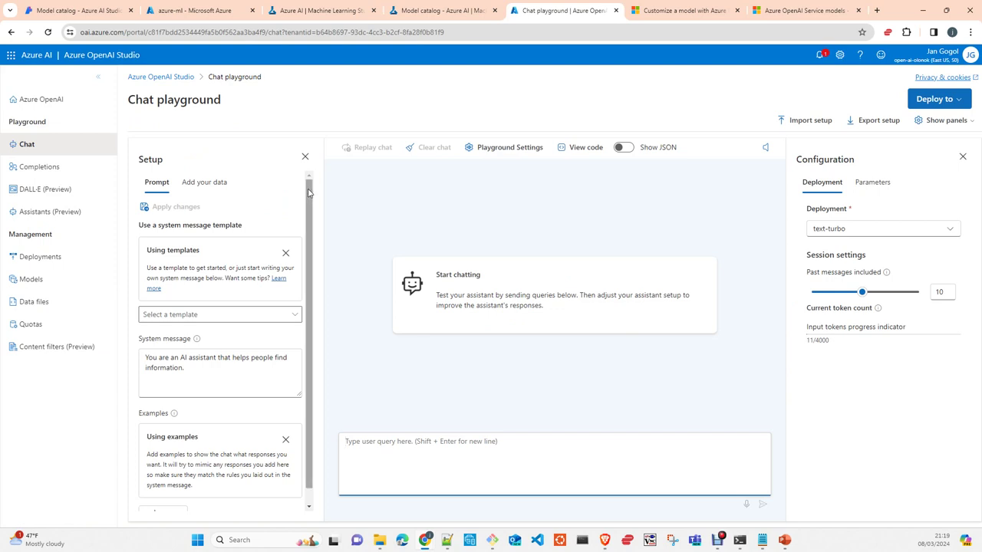
{"action": "left_click", "coordinate": [870, 189]}
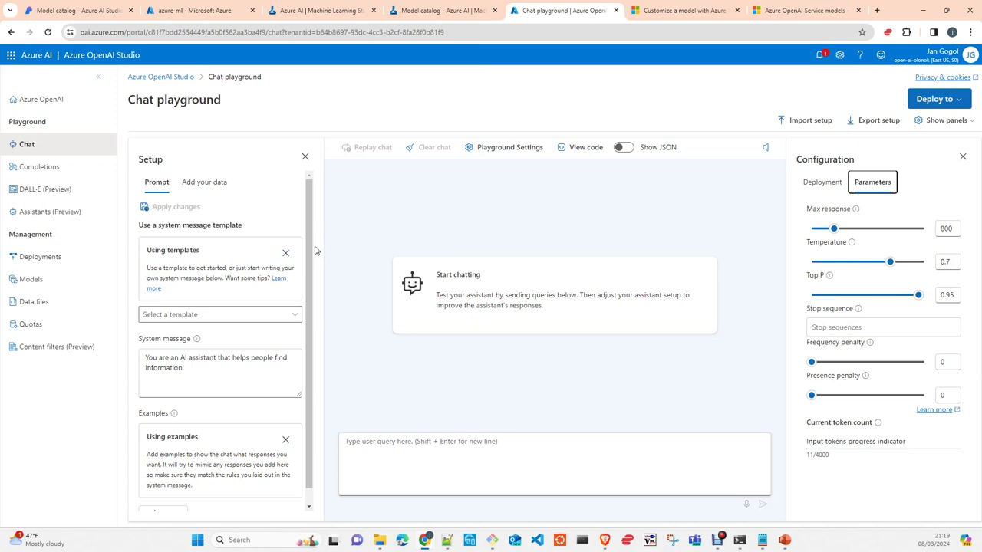
{"action": "scroll", "coordinate": [311, 253], "scroll_direction": "down", "scroll_amount": 1}
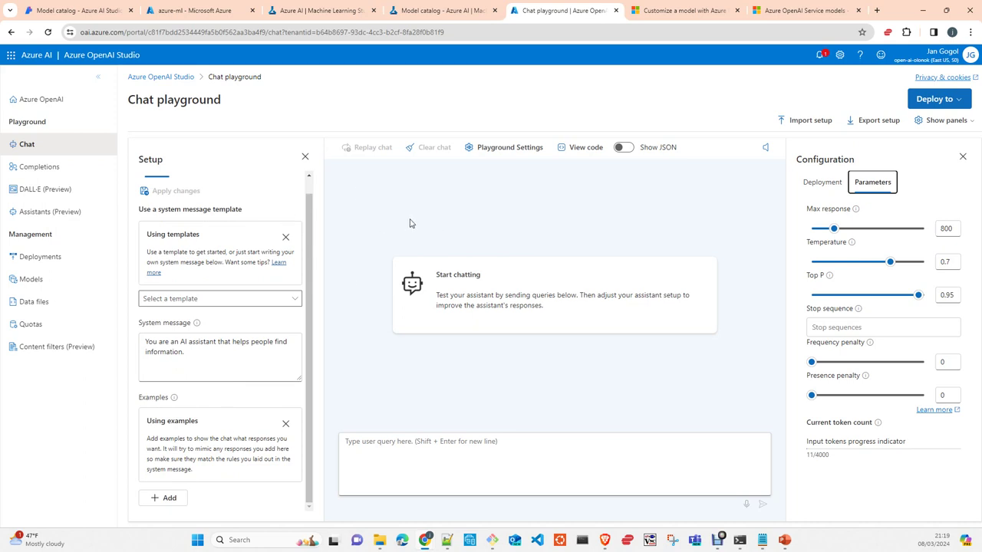
Step: View the chat playground's Python sample code and the other available code languages, and close the sample
{"action": "left_click", "coordinate": [575, 149]}
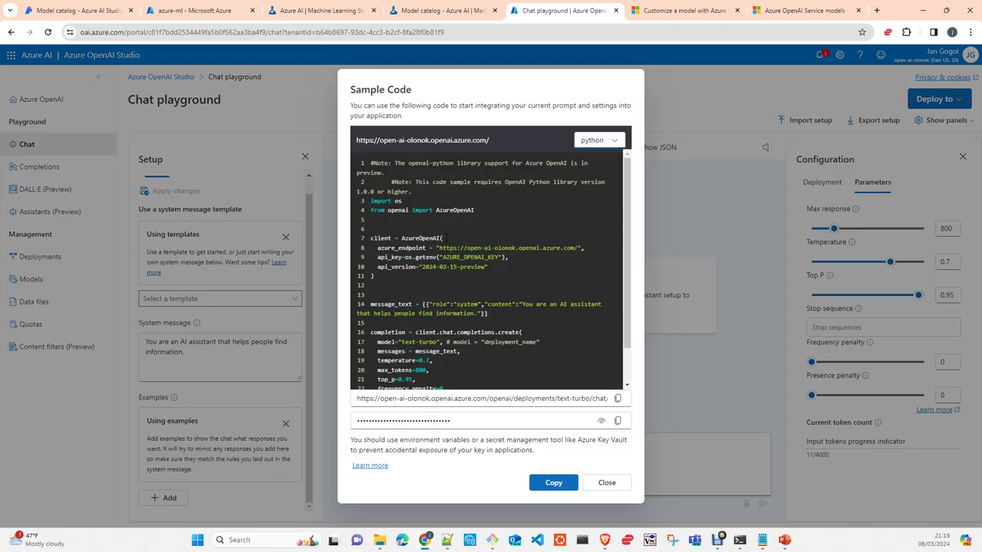
{"action": "scroll", "coordinate": [460, 244], "scroll_direction": "down", "scroll_amount": 1}
{"action": "scroll", "coordinate": [461, 244], "scroll_direction": "up", "scroll_amount": 2}
{"action": "left_click", "coordinate": [612, 141]}
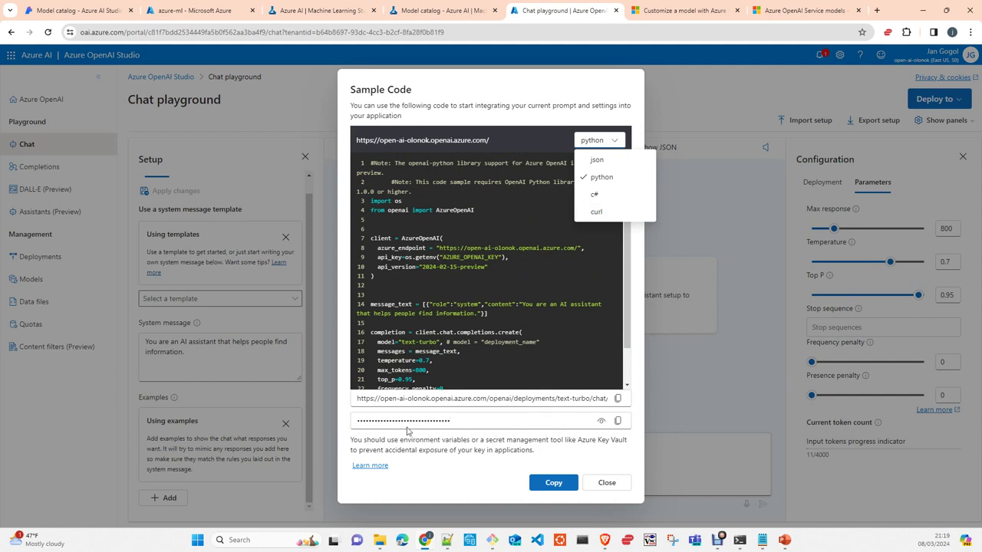
{"action": "left_click", "coordinate": [611, 484]}
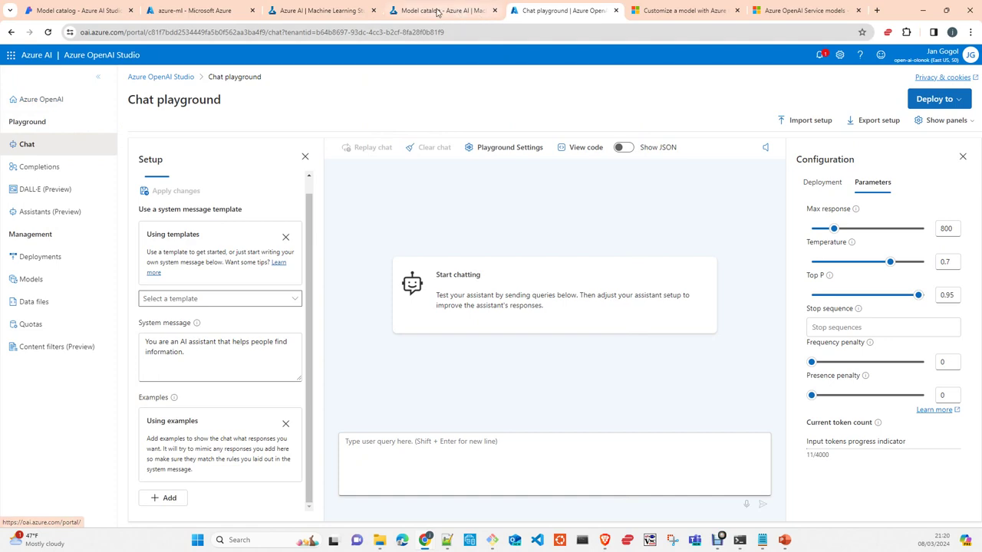
Step: Switch to the Azure portal and show the keys and endpoint of the Azure OpenAI resource
{"action": "left_click", "coordinate": [205, 14]}
{"action": "left_click", "coordinate": [19, 77]}
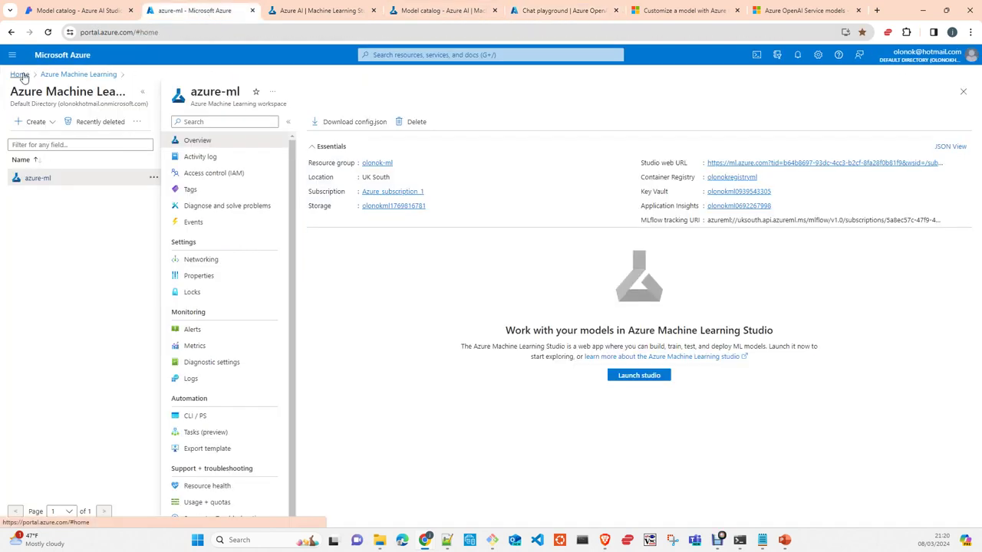
{"action": "left_click", "coordinate": [347, 111]}
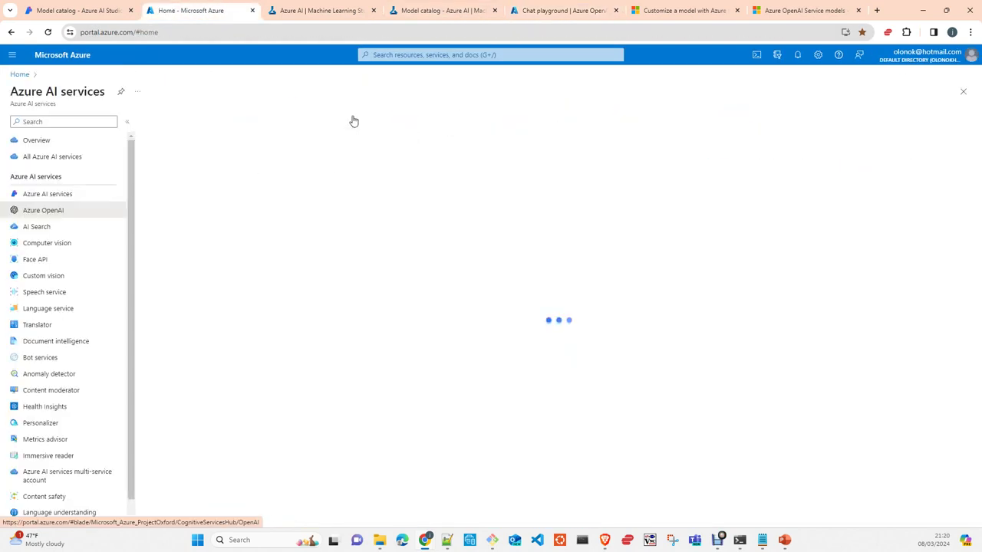
{"action": "left_click", "coordinate": [194, 203]}
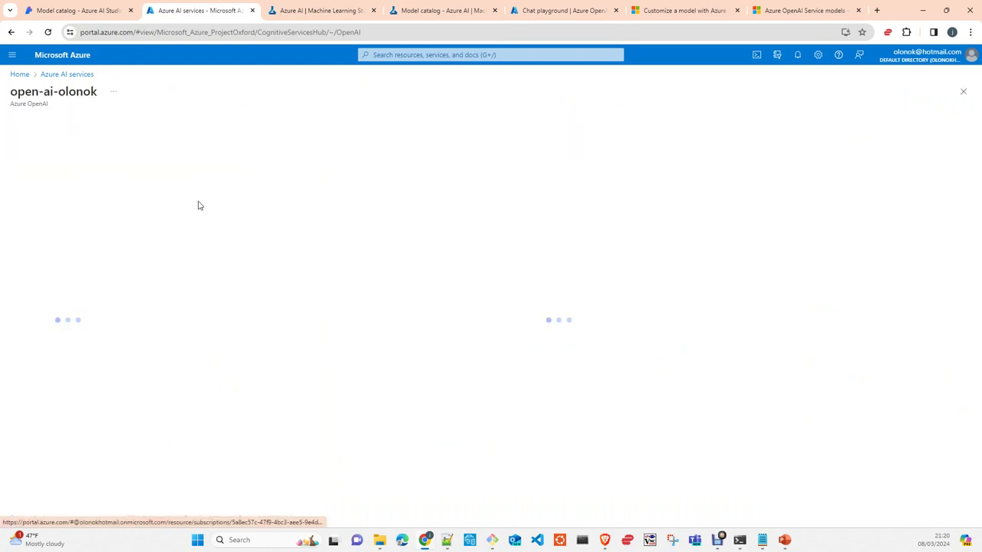
{"action": "left_click", "coordinate": [42, 243]}
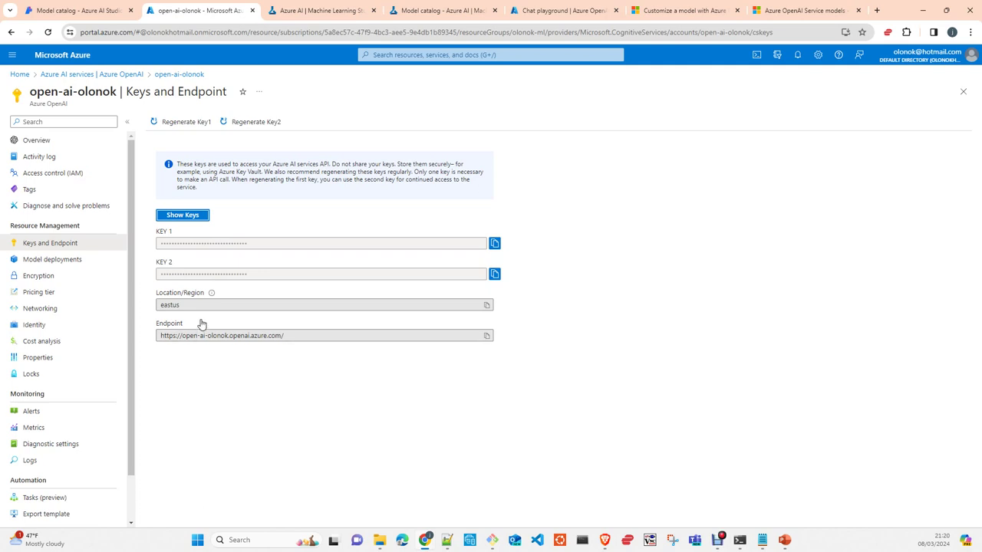
Step: Return to the Chat playground and view the available system message templates without choosing one
{"action": "left_click", "coordinate": [545, 8]}
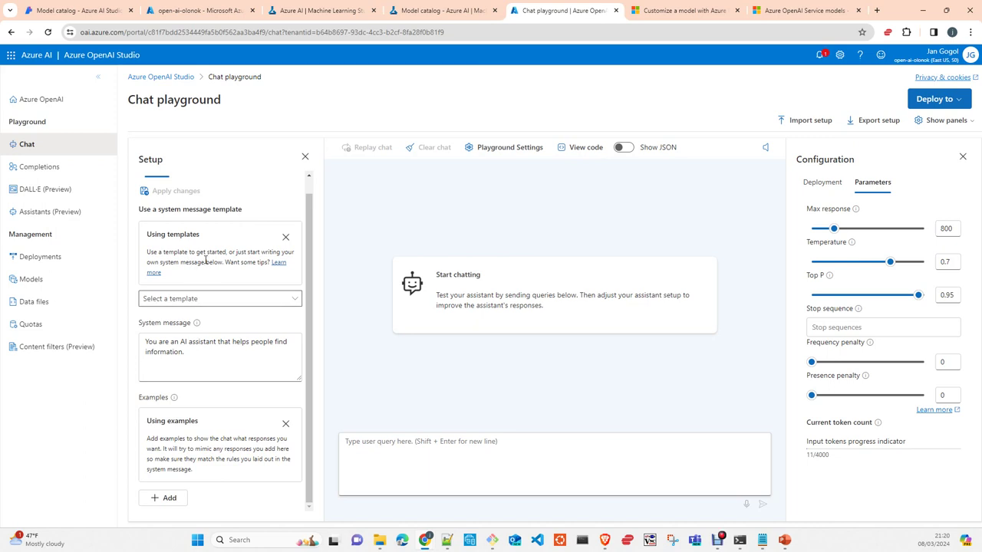
{"action": "left_click", "coordinate": [273, 297]}
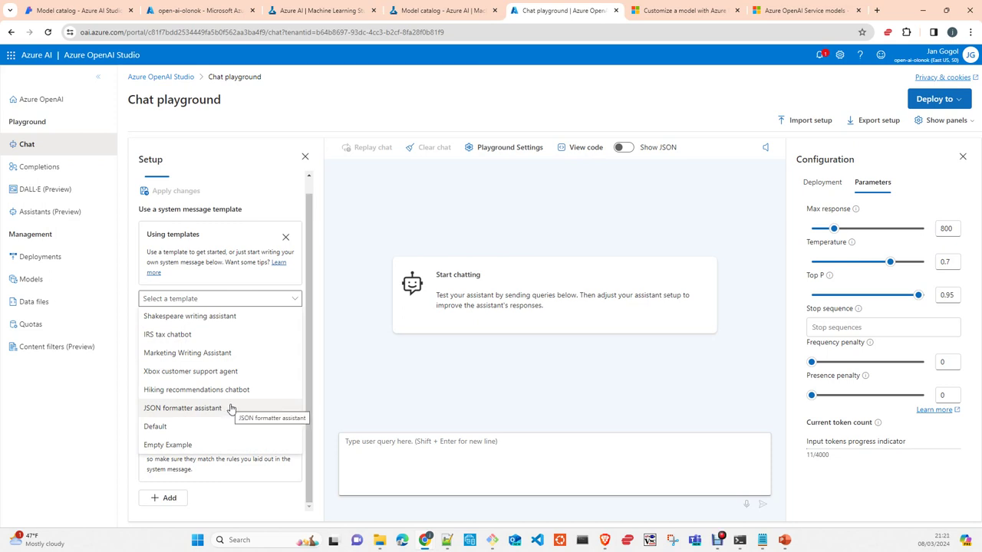
{"action": "left_click", "coordinate": [362, 244]}
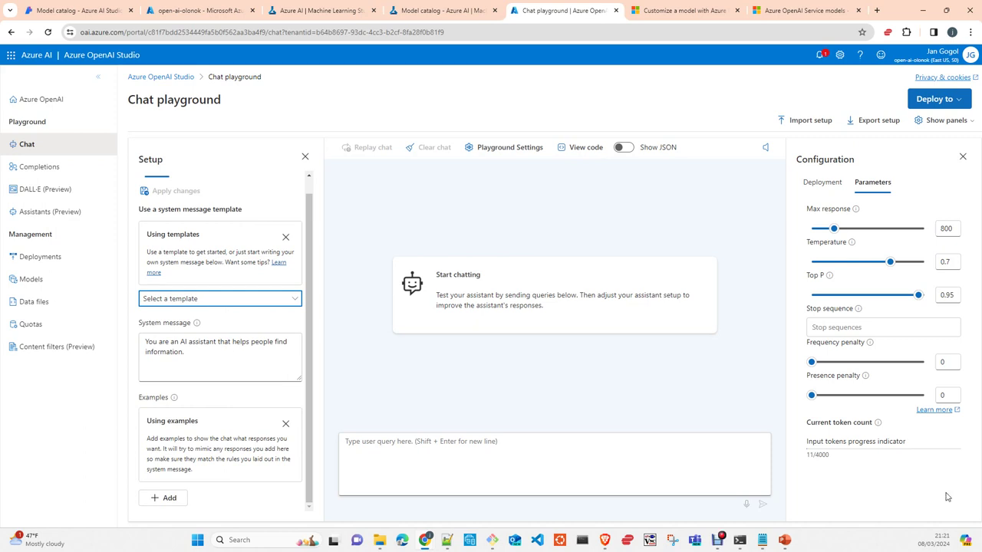
{"action": "mouse_move", "coordinate": [890, 446]}
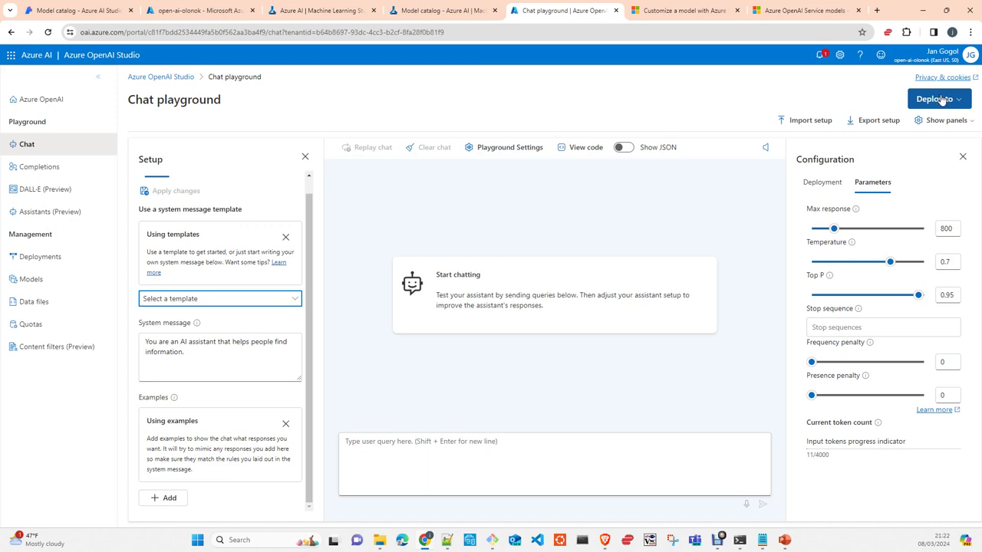
Step: In the Completions playground, view the available prompt examples and the Python sample code for the Classify Text prompt
{"action": "left_click", "coordinate": [43, 167]}
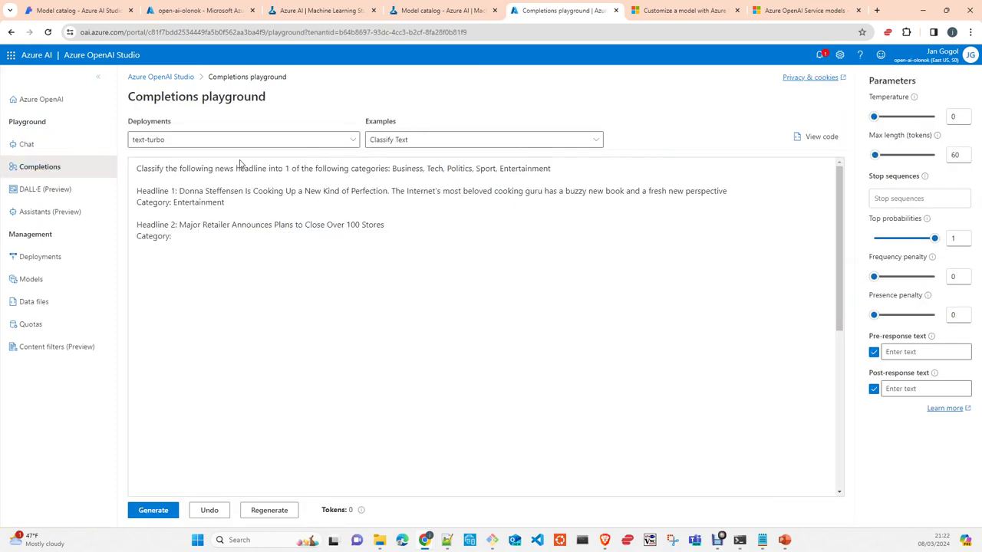
{"action": "left_click", "coordinate": [596, 142]}
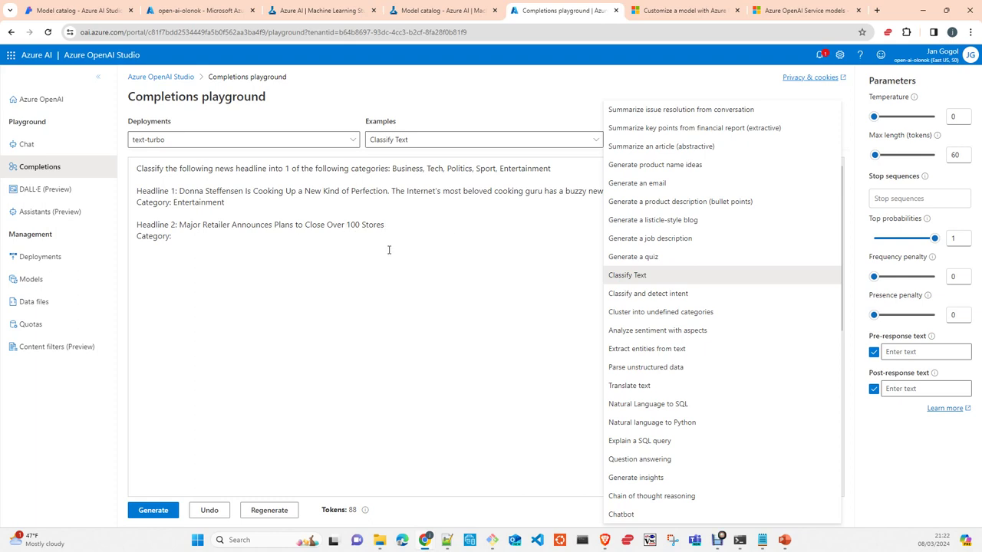
{"action": "left_click", "coordinate": [434, 265]}
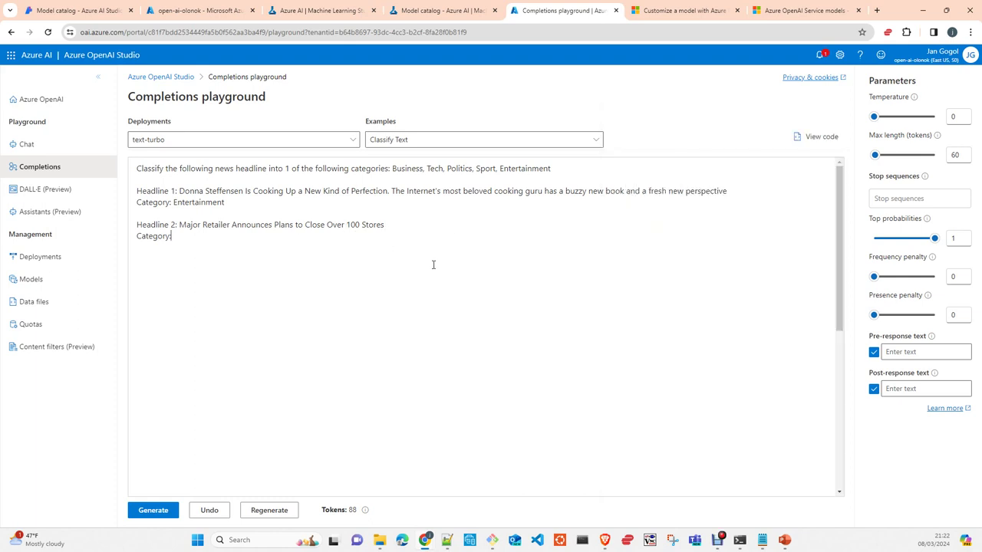
{"action": "left_click", "coordinate": [830, 142]}
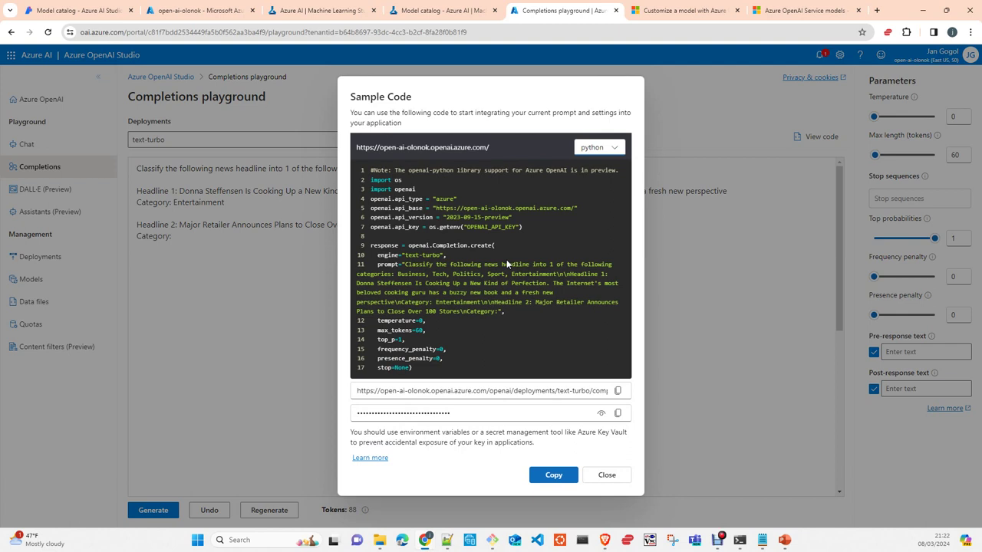
{"action": "left_click", "coordinate": [607, 476]}
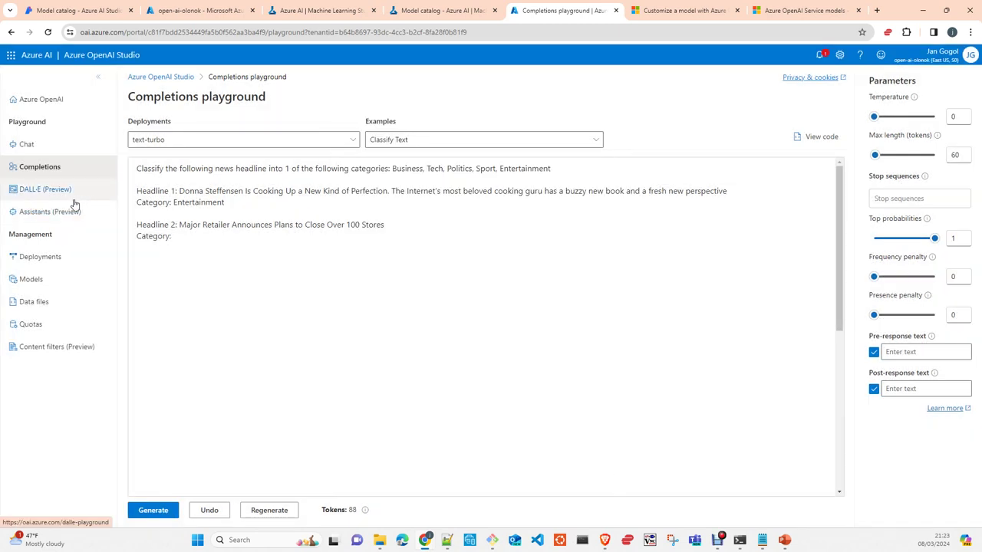
Step: Open the DALL·E playground and view the available deployments, keeping Dalle3 selected
{"action": "left_click", "coordinate": [63, 197]}
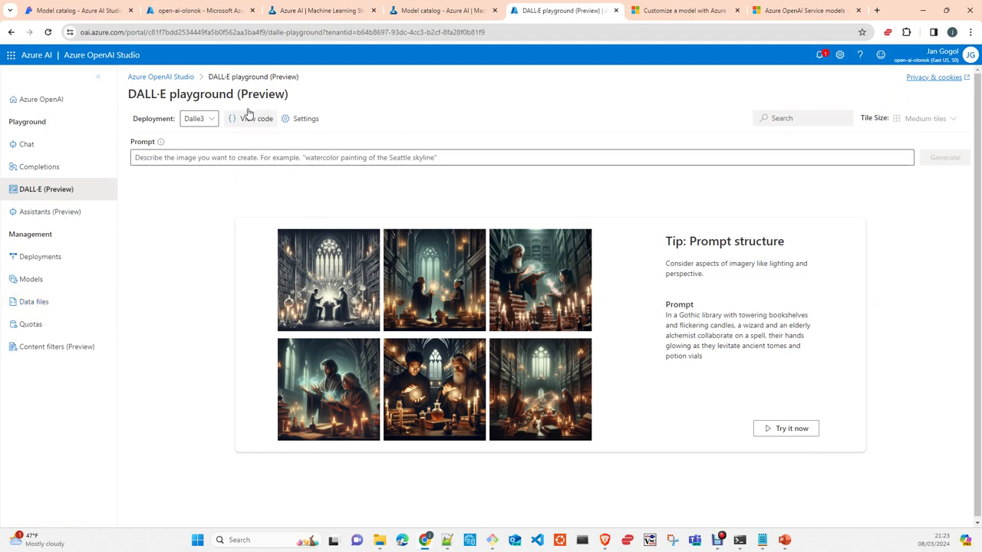
{"action": "left_click", "coordinate": [209, 120]}
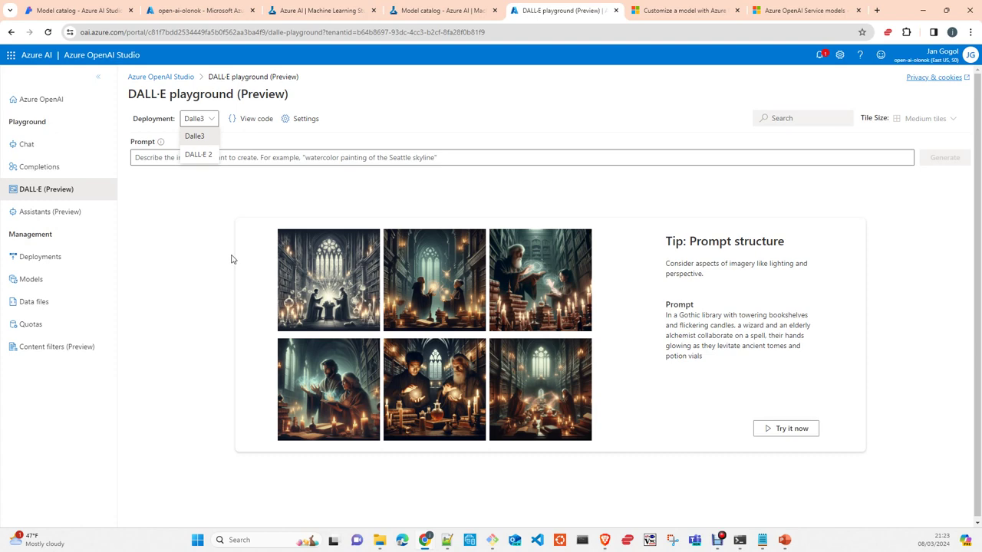
{"action": "key", "text": "Escape"}
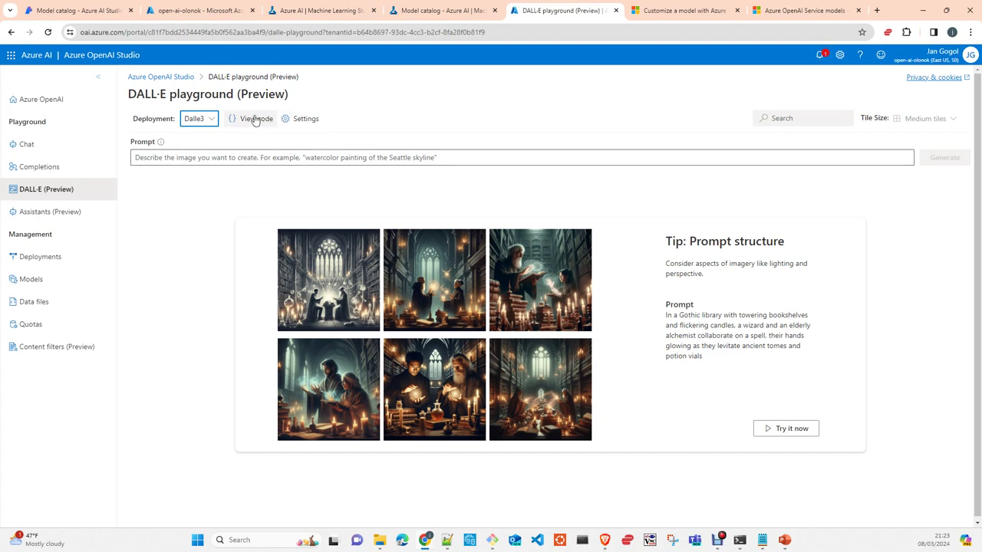
Step: Generate an image with the Dalle3 deployment from the saved prompt "person requesting a taxi in Seville"
{"action": "left_click", "coordinate": [221, 158]}
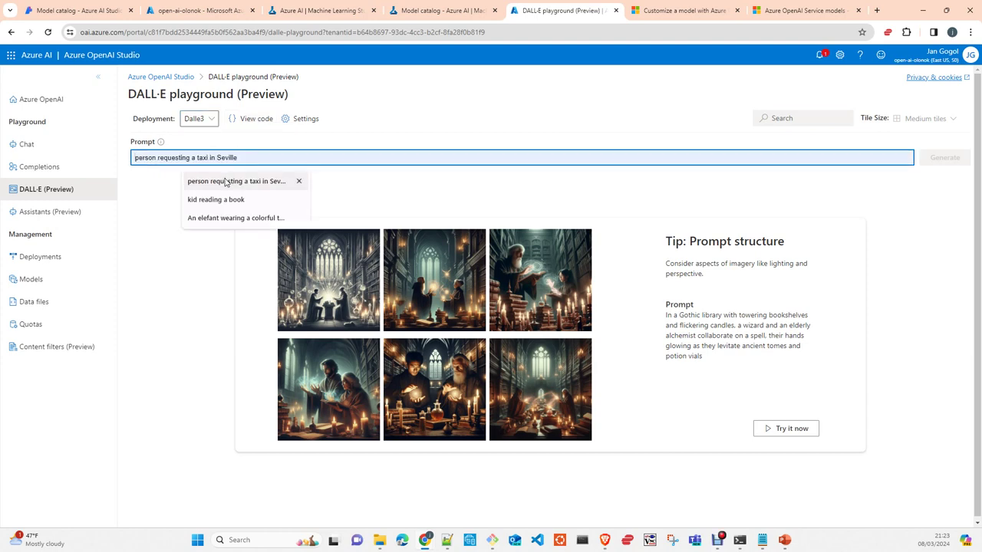
{"action": "left_click", "coordinate": [228, 182]}
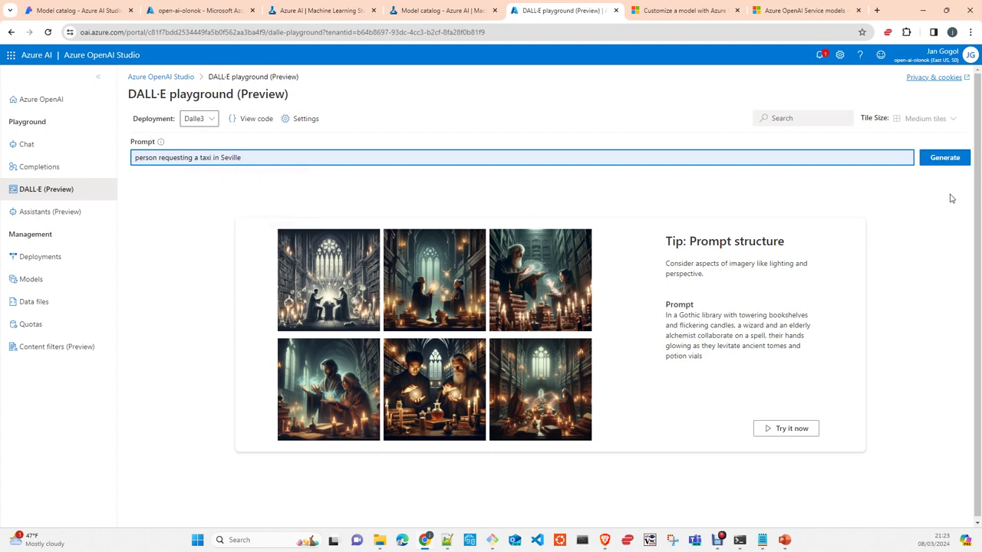
{"action": "left_click", "coordinate": [947, 161]}
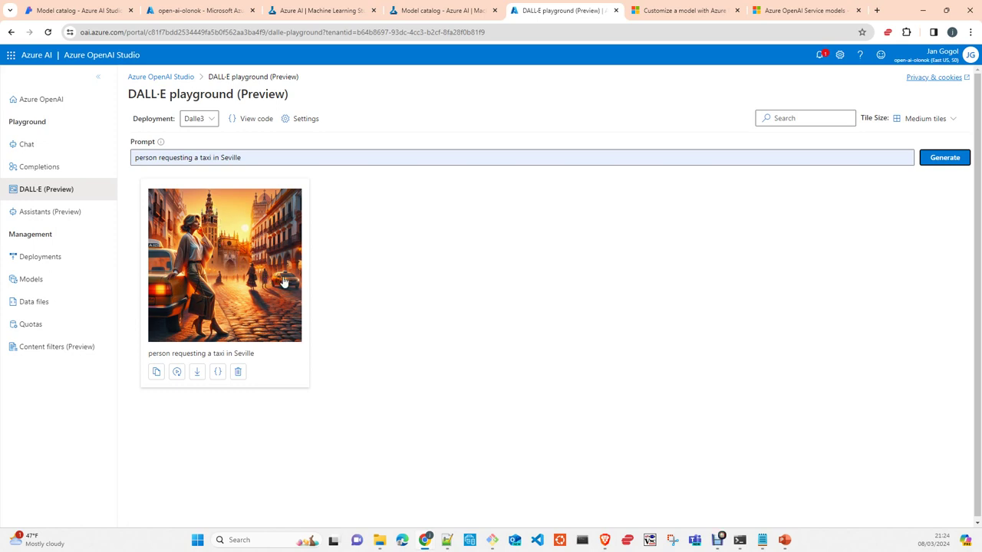
Step: Generate an image from the same taxi prompt with the DALL·E 2 deployment and view the result enlarged
{"action": "left_click", "coordinate": [208, 121]}
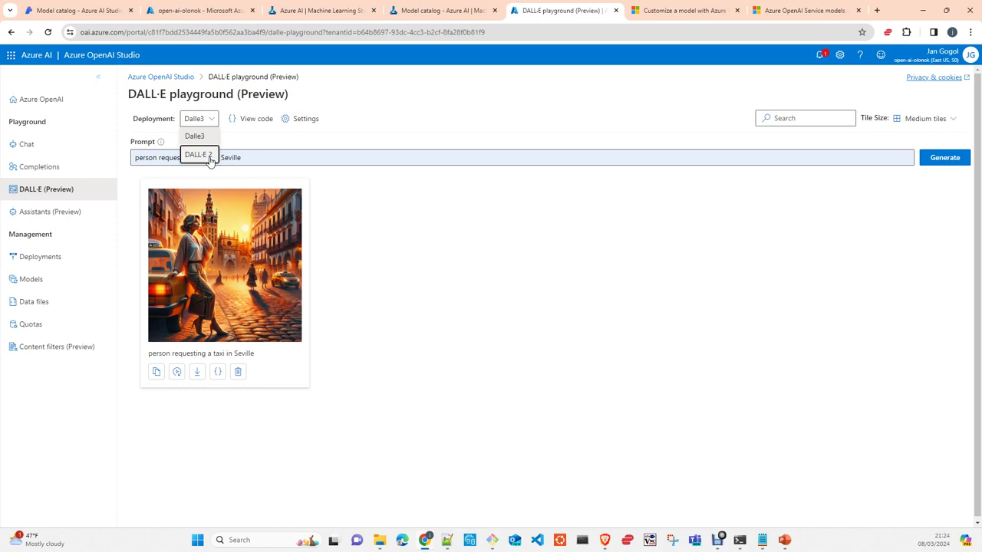
{"action": "left_click", "coordinate": [210, 156]}
{"action": "left_click", "coordinate": [931, 161]}
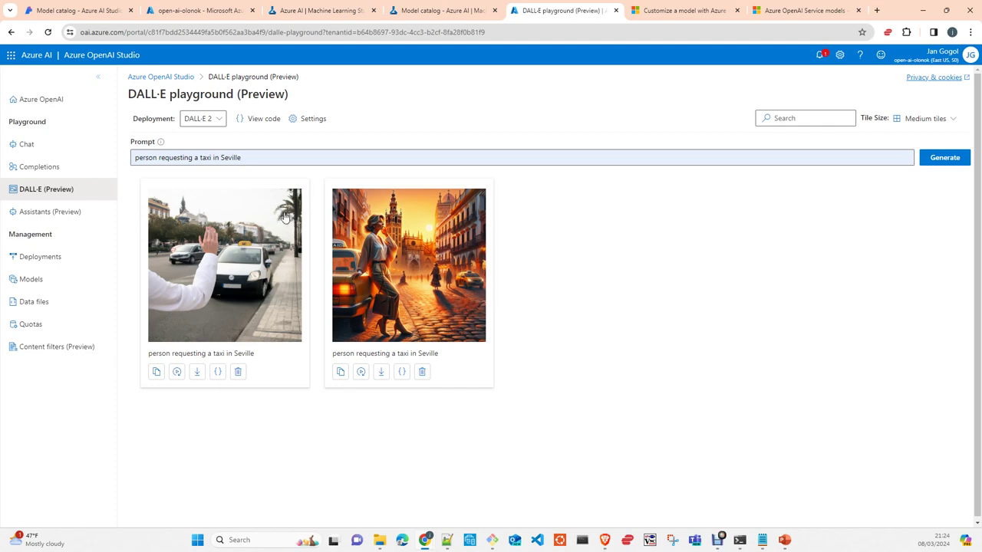
{"action": "left_click", "coordinate": [243, 276]}
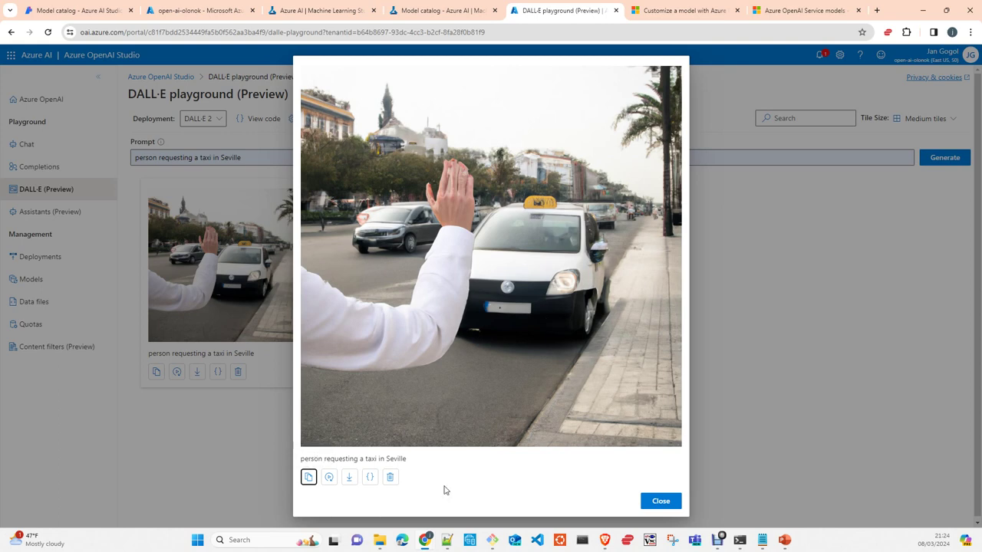
{"action": "left_click", "coordinate": [663, 500]}
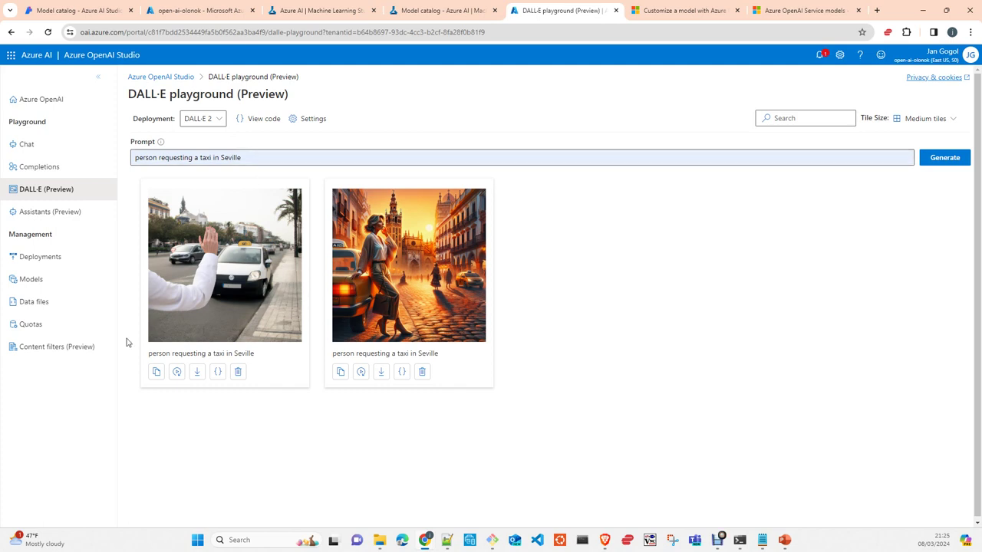
Step: Open the Assistants playground and examine the regions in which Assistants can be used
{"action": "left_click", "coordinate": [52, 217]}
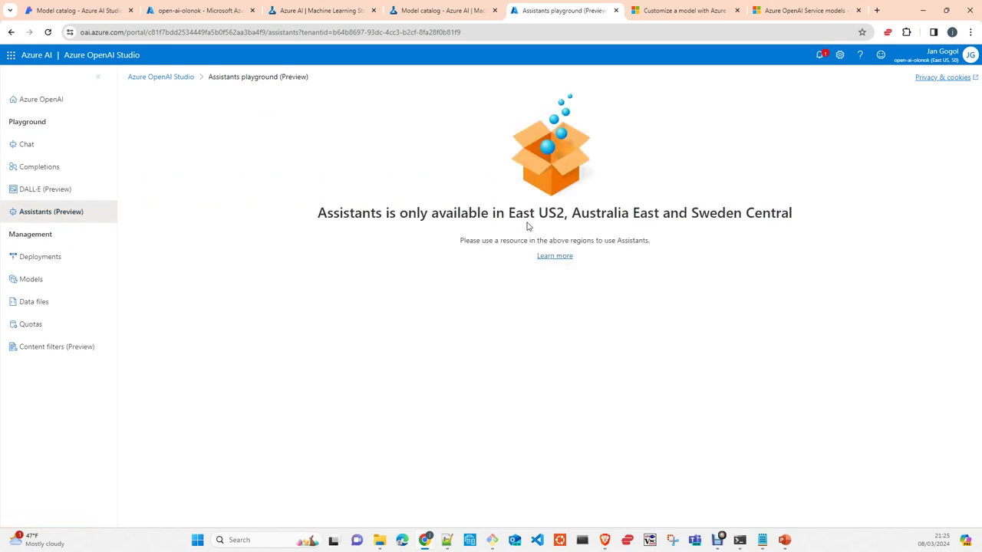
{"action": "left_click_drag", "start_coordinate": [509, 215], "coordinate": [565, 216]}
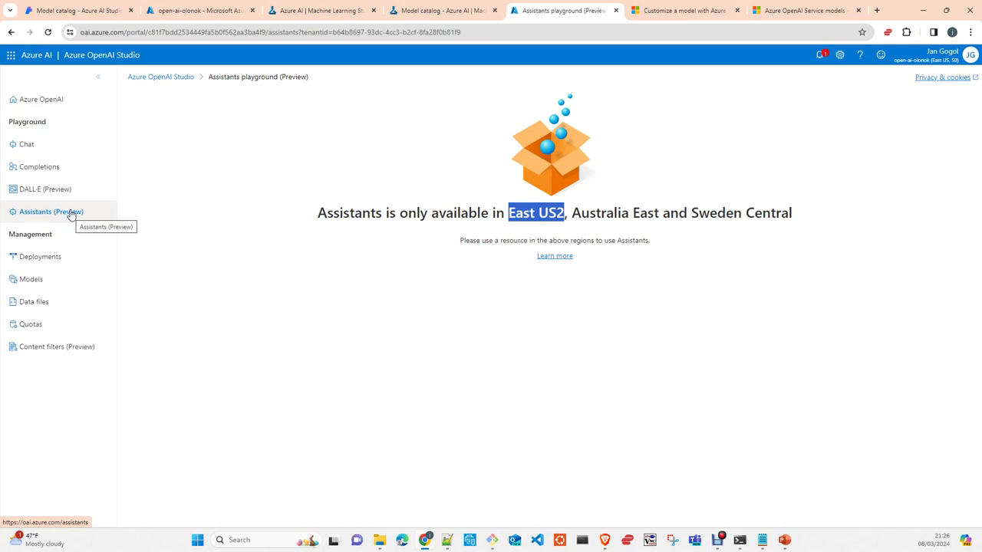
{"action": "left_click", "coordinate": [176, 240]}
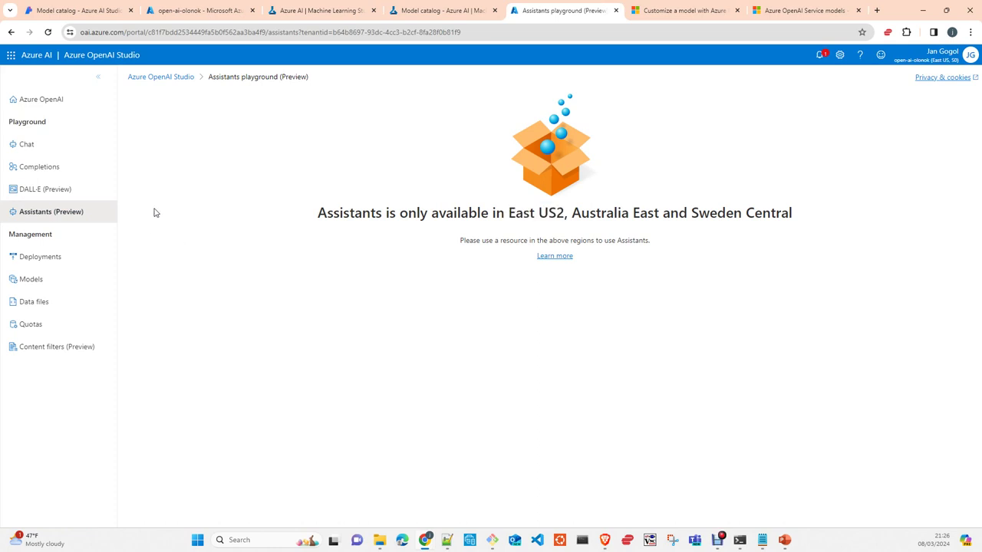